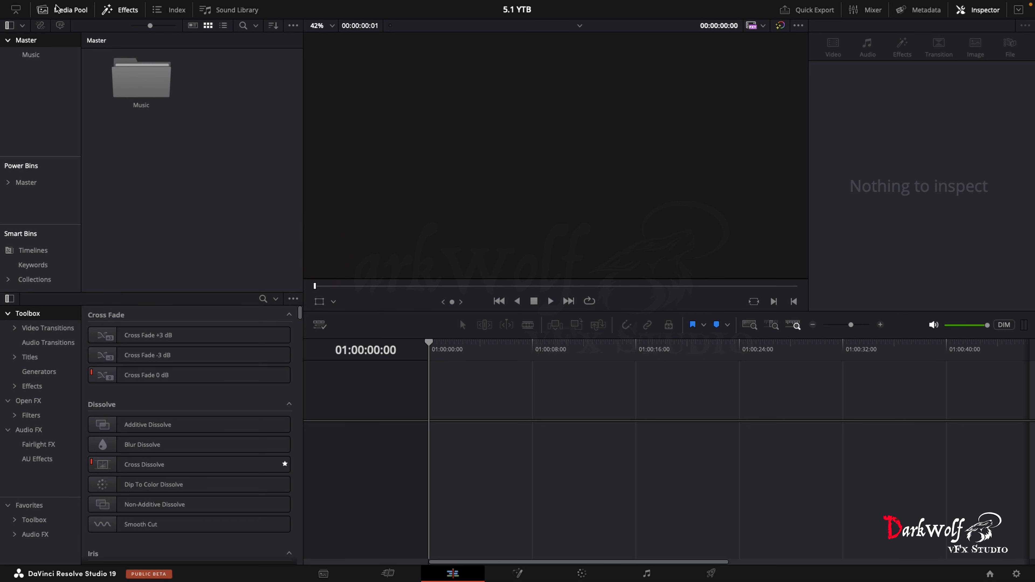
# Step: Create a new timeline named Timeline 1 with one video track and 6 mono audio tracks
pyautogui.rightClick(116, 167)
pyautogui.moveTo(167, 177)
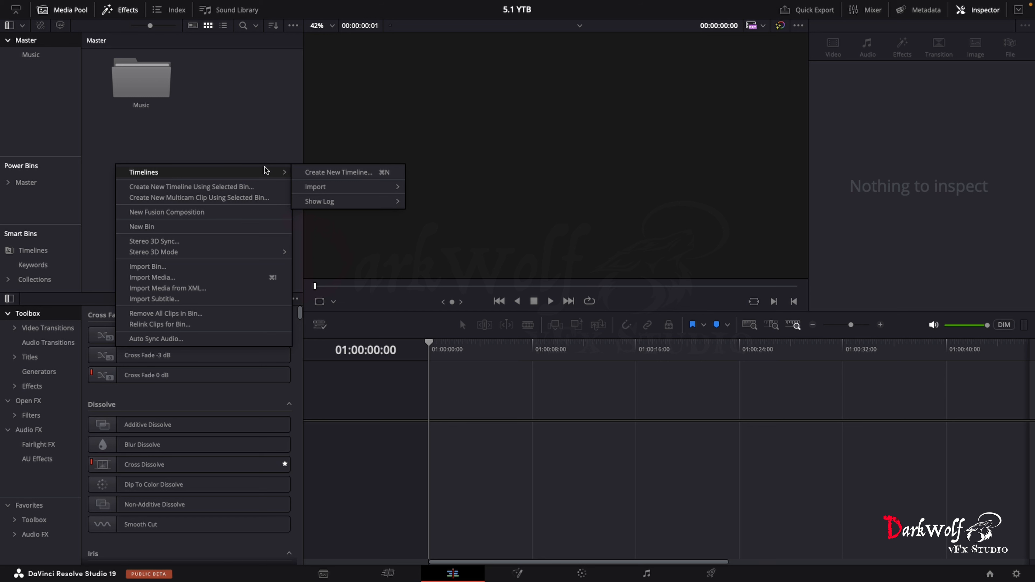
pyautogui.click(325, 174)
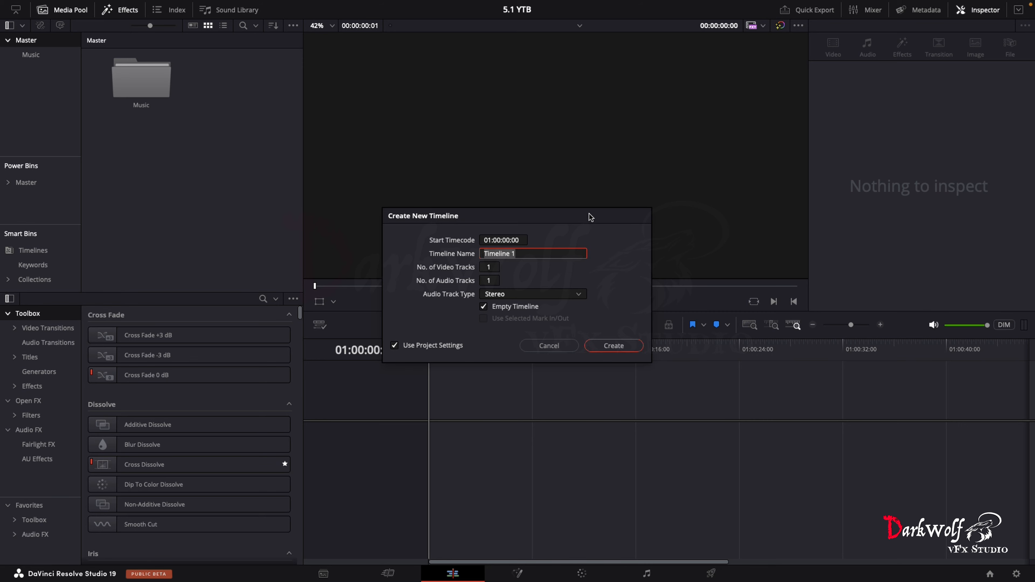
pyautogui.moveTo(591, 218); pyautogui.dragTo(461, 157)
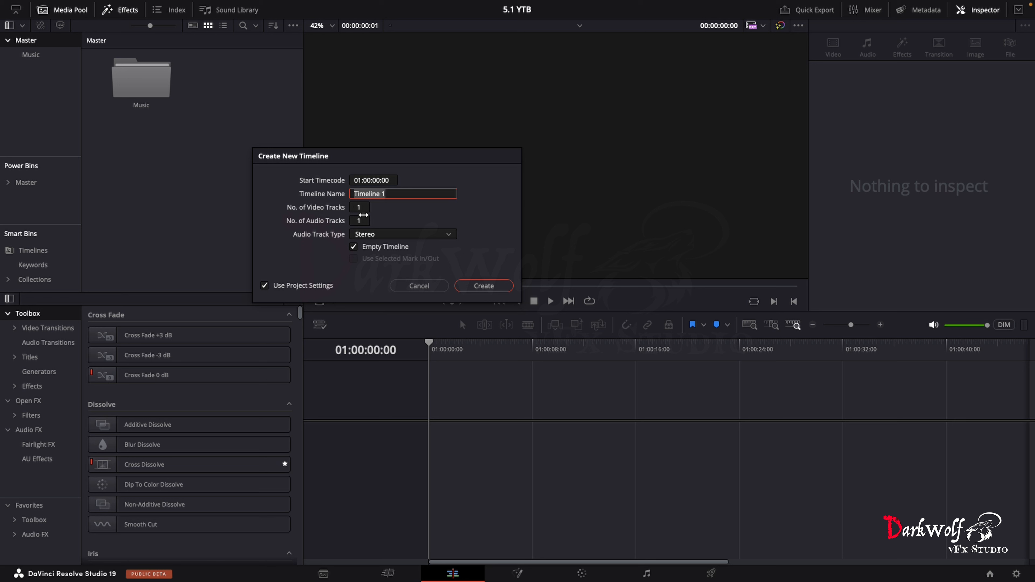
pyautogui.click(360, 220)
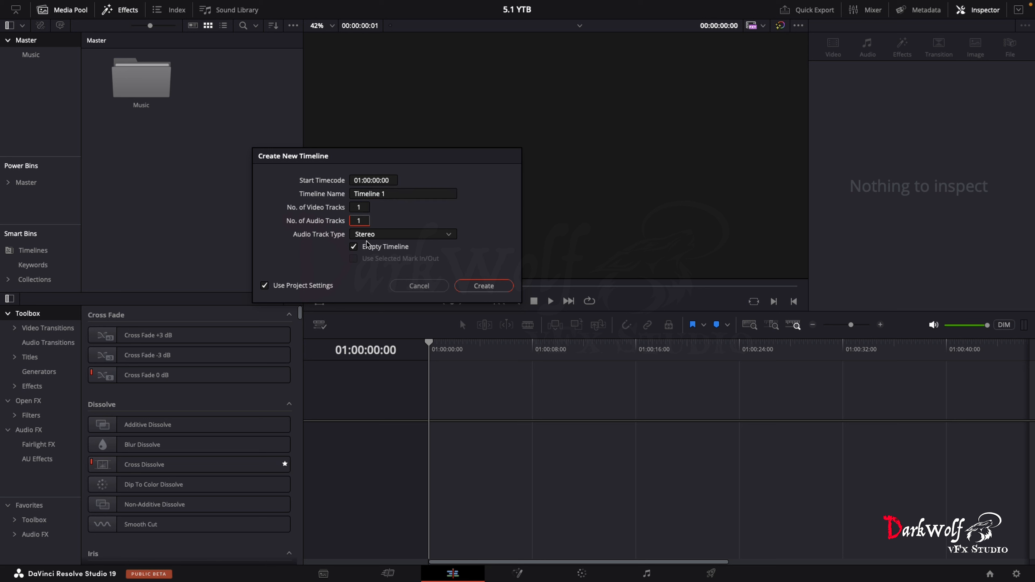
pyautogui.write('6')
pyautogui.click(375, 237)
pyautogui.click(373, 248)
pyautogui.click(469, 292)
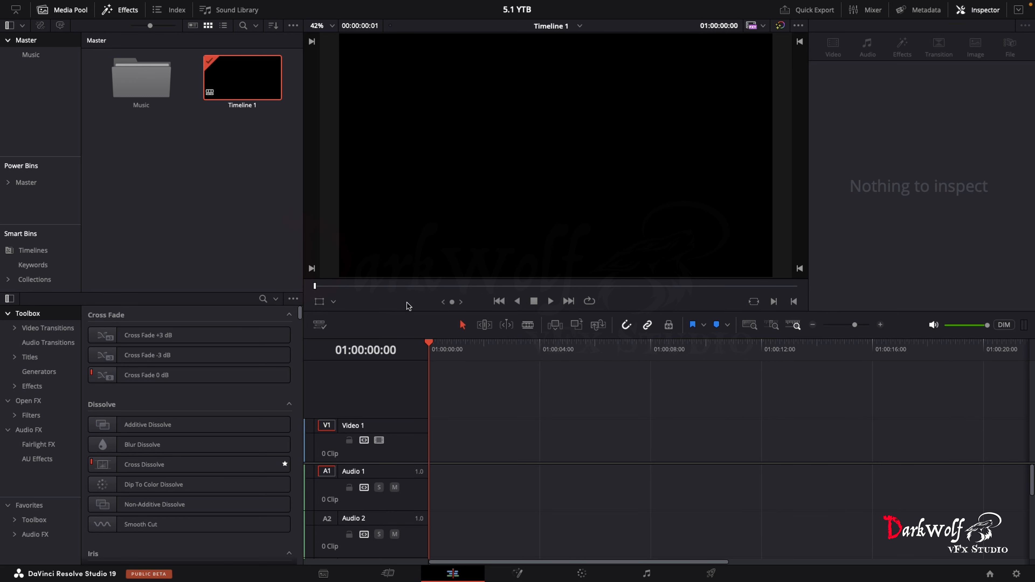
# Step: Enlarge the timeline area upward to make room for more audio tracks
pyautogui.moveTo(410, 312); pyautogui.dragTo(422, 183)
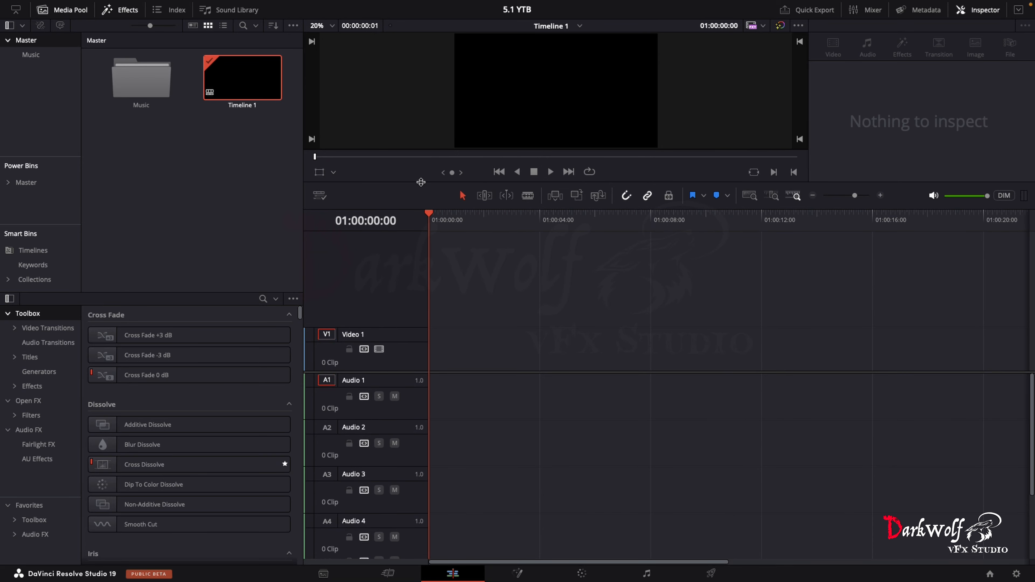
pyautogui.scroll(-3, 401, 416)
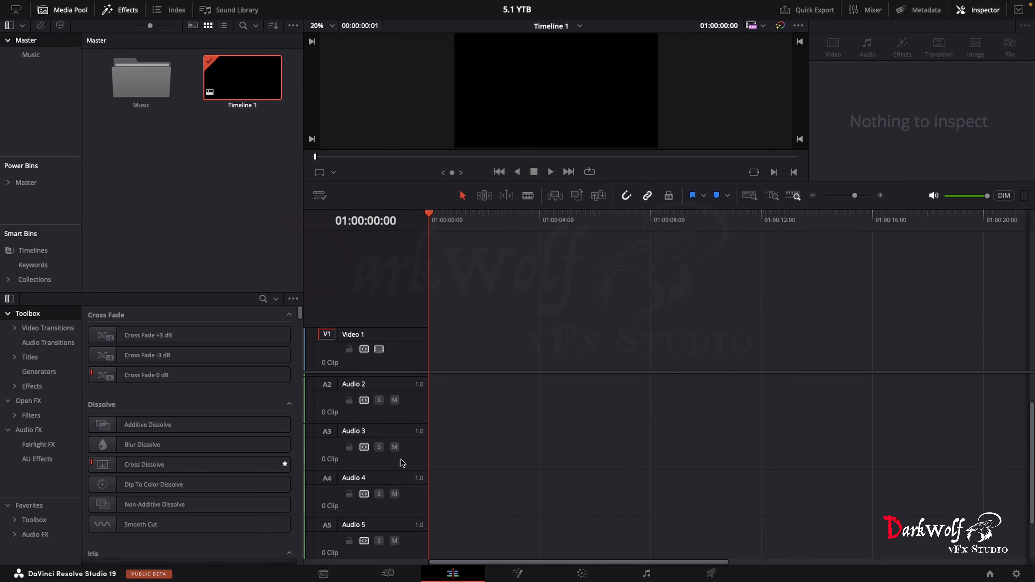
pyautogui.scroll(2, 403, 510)
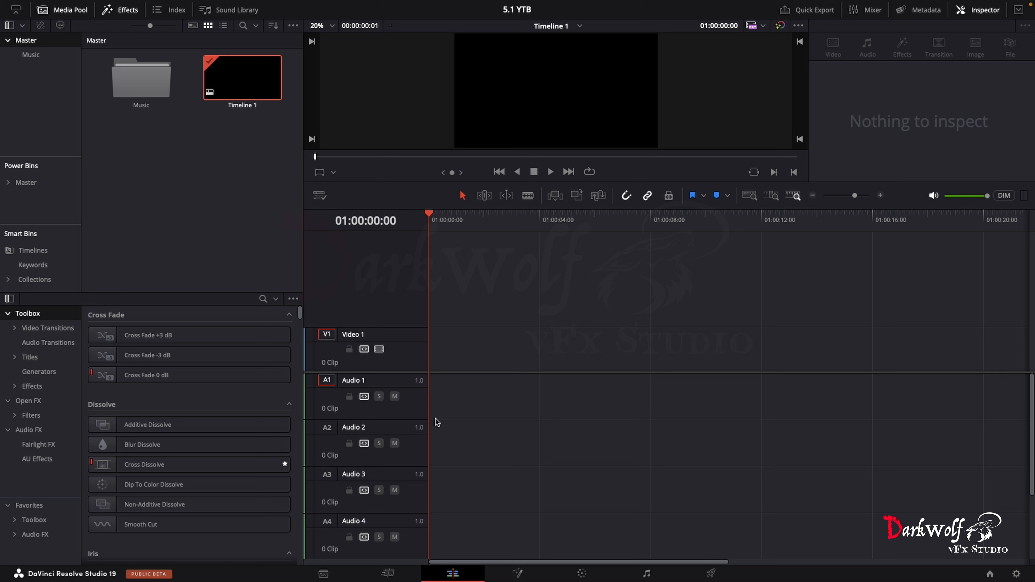
pyautogui.moveTo(474, 2)
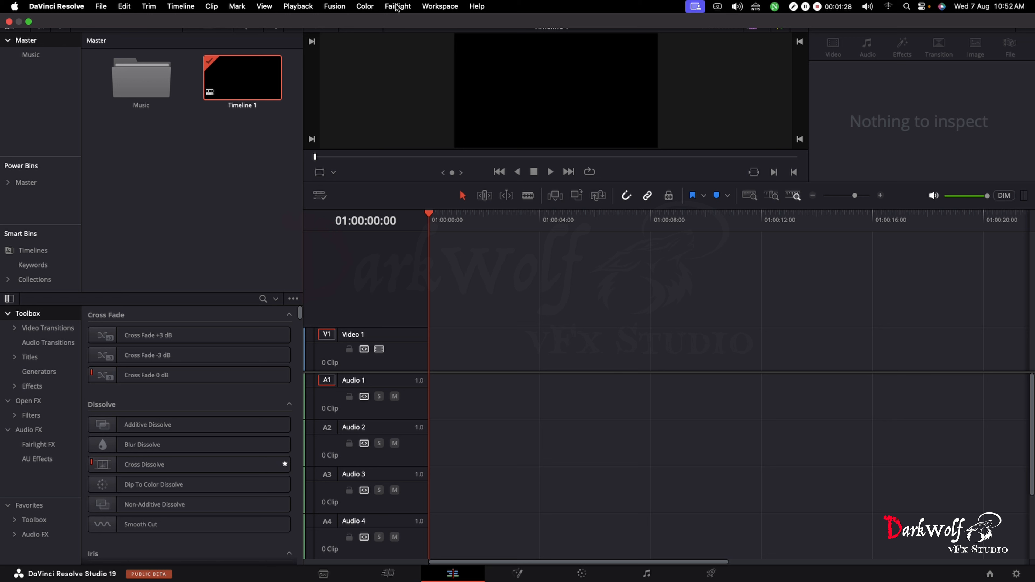
pyautogui.click(397, 6)
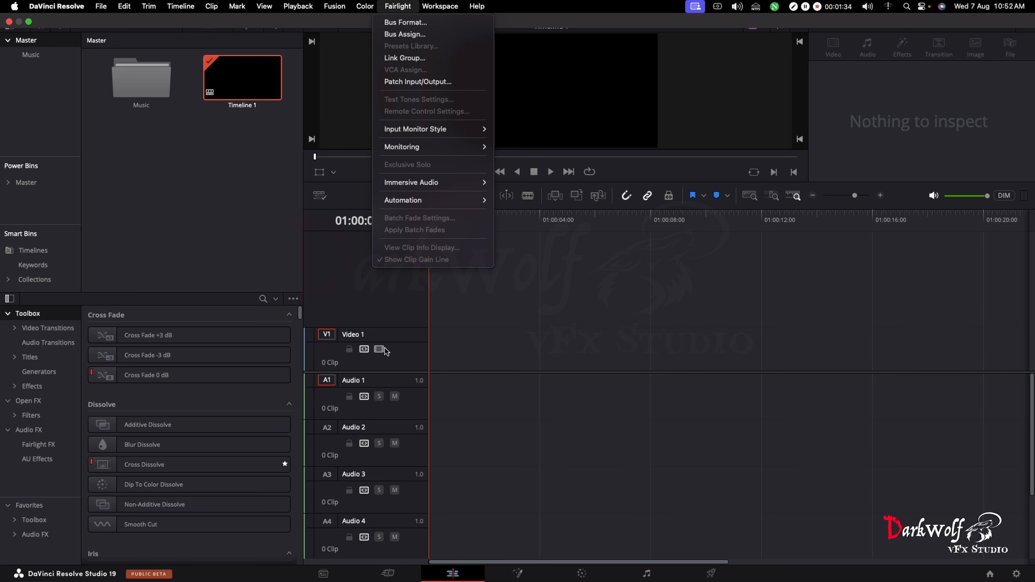
pyautogui.click(538, 491)
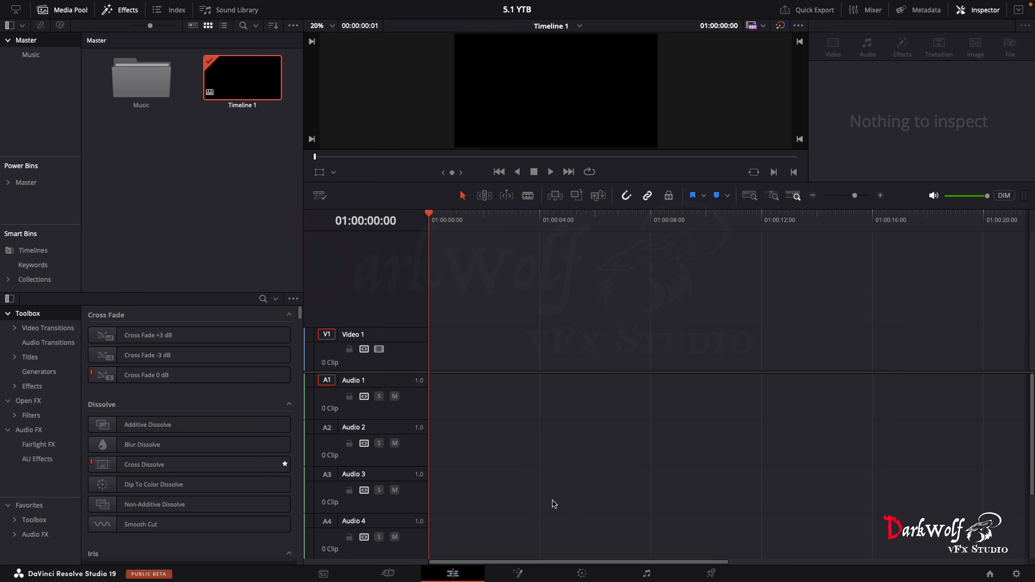
# Step: Examine the audio tracks and Bus 1 on the Fairlight page, and return to the Edit page
pyautogui.scroll(-4, 381, 526)
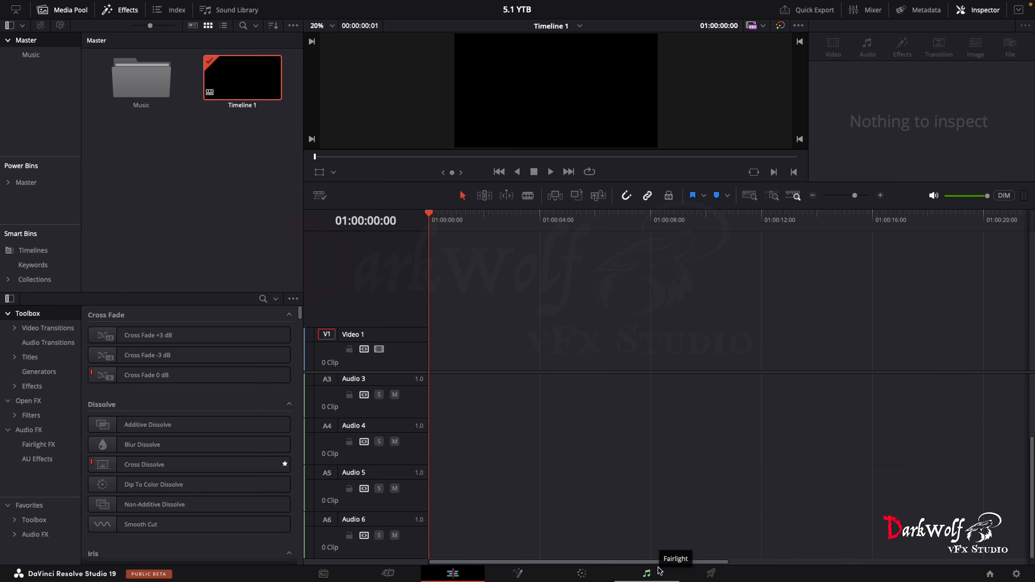
pyautogui.click(660, 570)
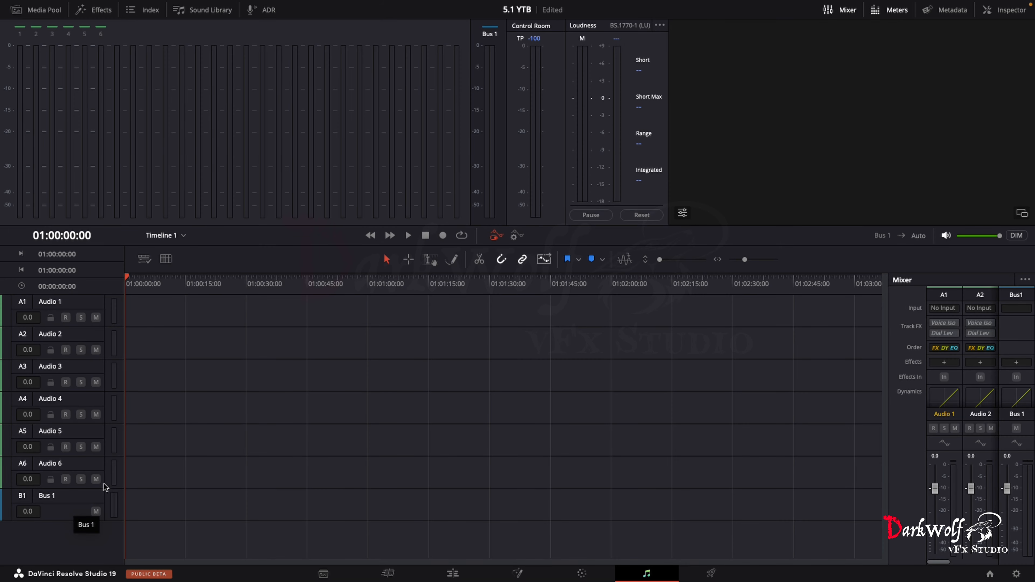
pyautogui.click(57, 506)
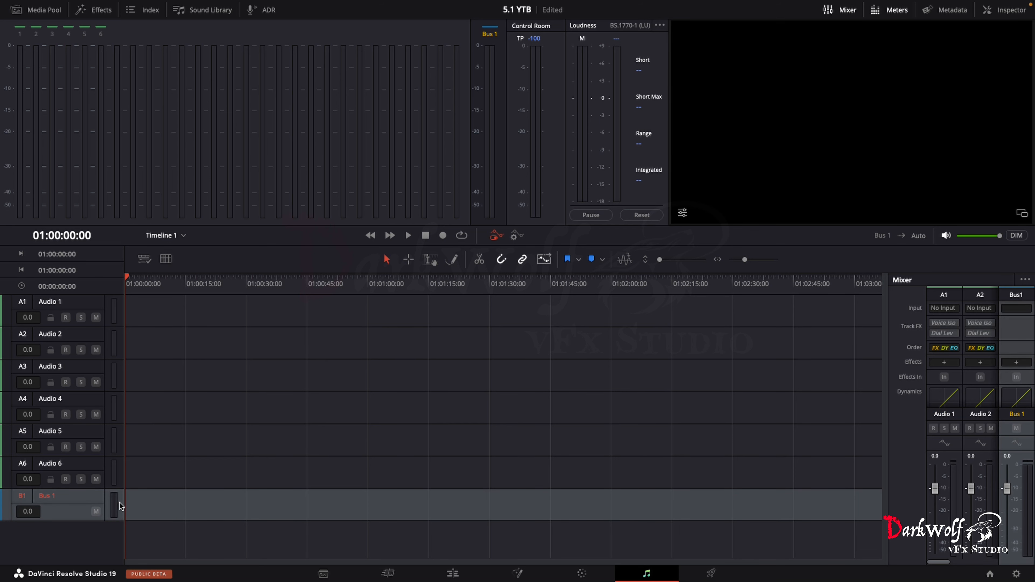
pyautogui.click(433, 579)
# Step: Set the format of Bus 1 to 5.1 in the Bus Format settings
pyautogui.moveTo(554, 3)
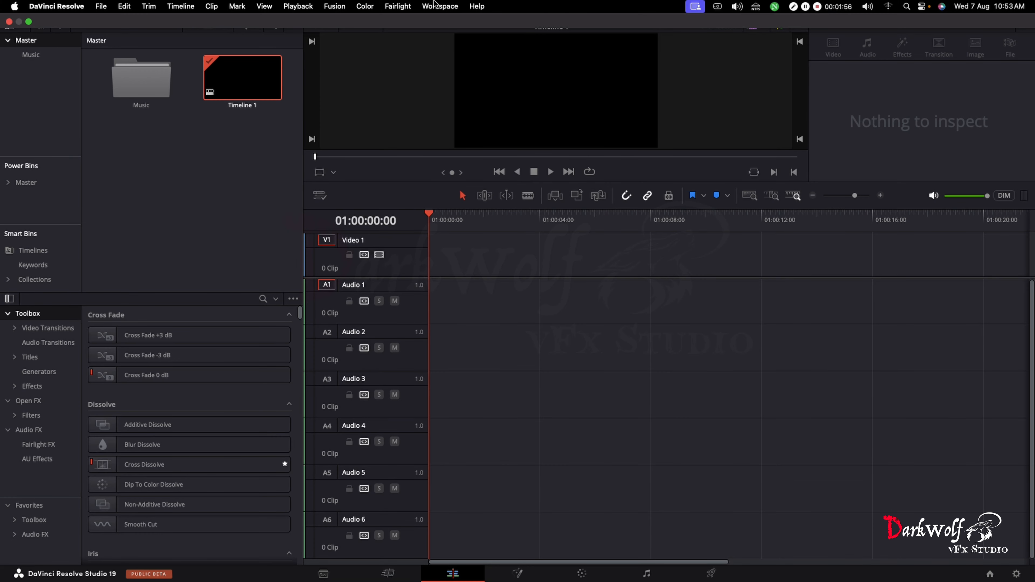
pyautogui.click(404, 5)
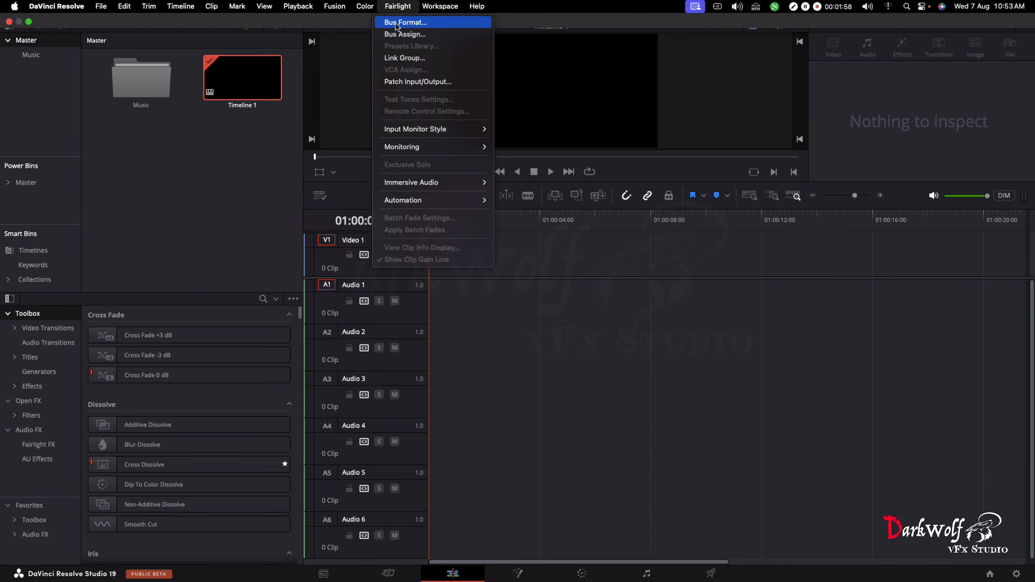
pyautogui.click(415, 25)
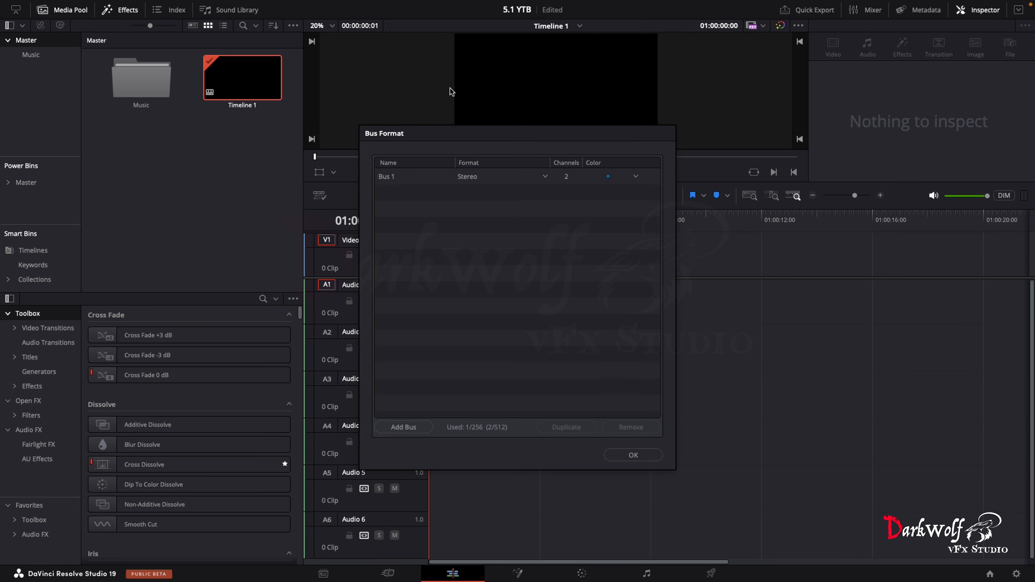
pyautogui.click(537, 181)
pyautogui.click(537, 181)
pyautogui.moveTo(501, 237)
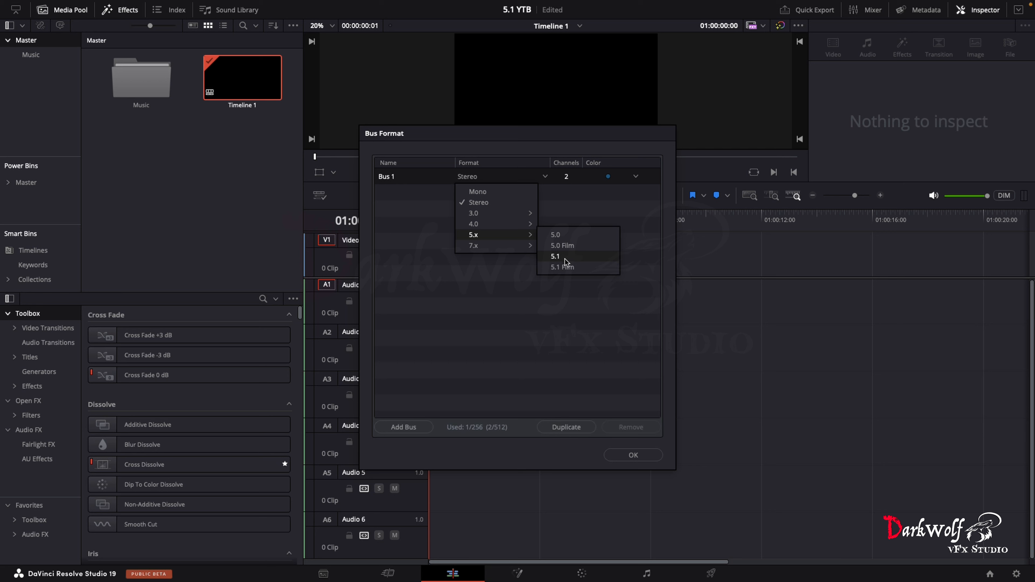
pyautogui.click(566, 261)
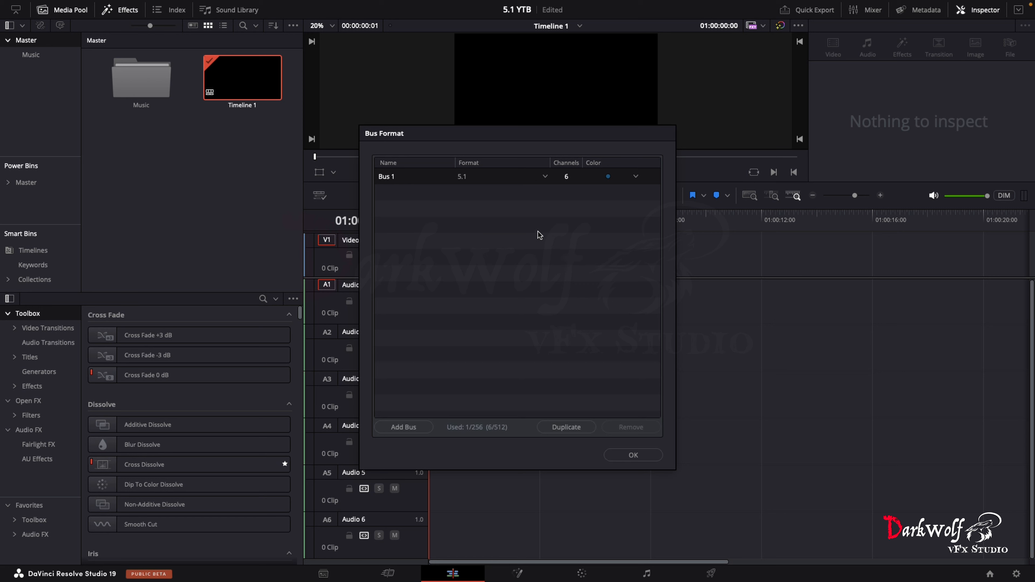
pyautogui.click(634, 457)
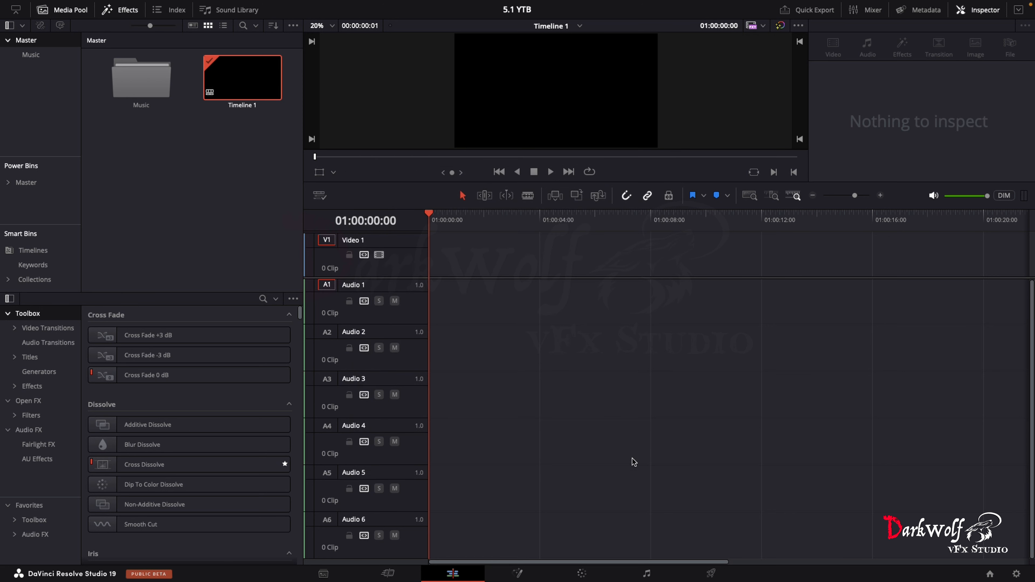
pyautogui.doubleClick(358, 288)
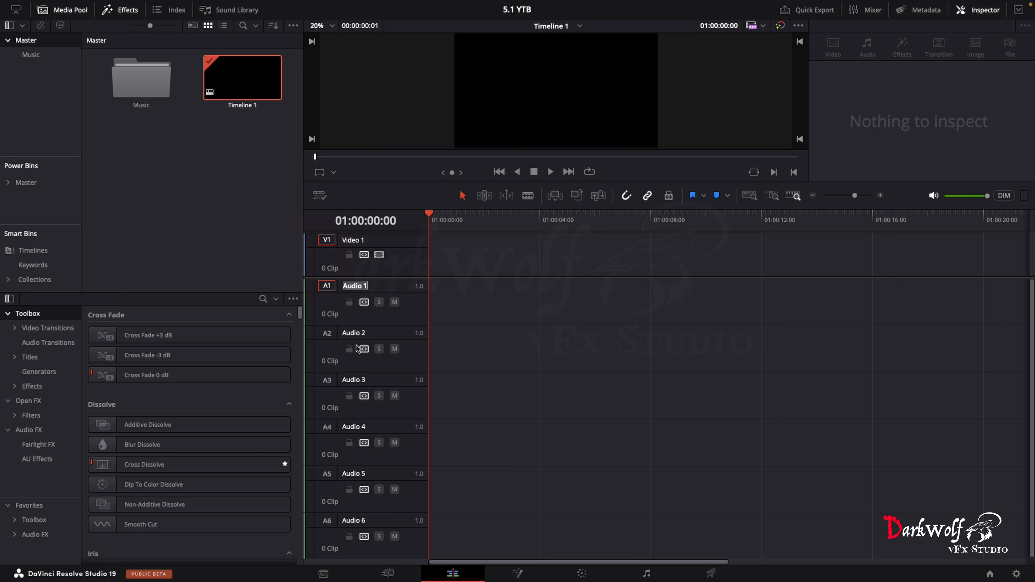
pyautogui.doubleClick(362, 335)
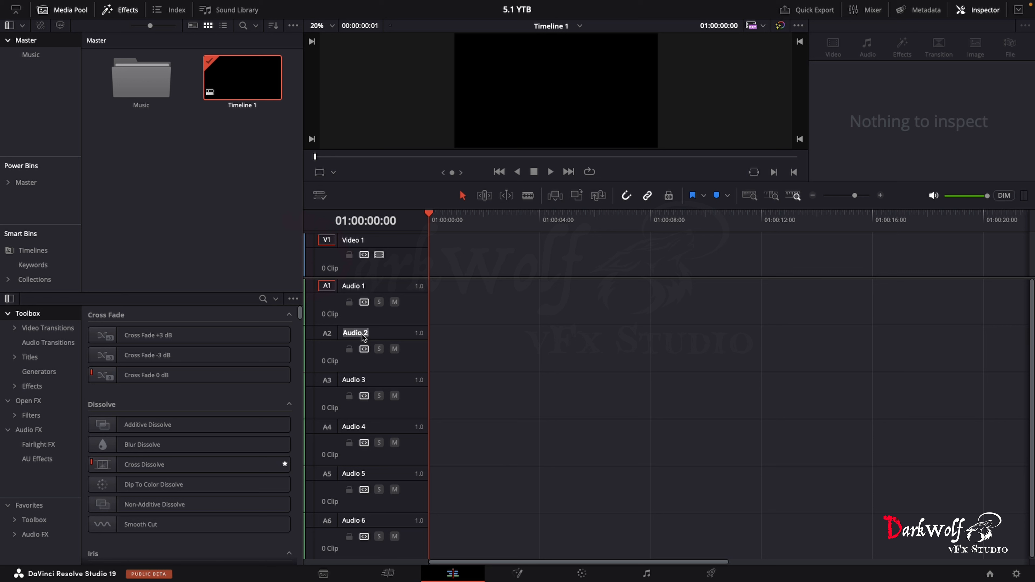
pyautogui.doubleClick(357, 384)
pyautogui.doubleClick(360, 431)
pyautogui.doubleClick(362, 475)
pyautogui.doubleClick(356, 521)
pyautogui.click(404, 400)
# Step: Link tracks Audio 1 through Audio 6 as a 5.1 group
pyautogui.moveTo(470, 3)
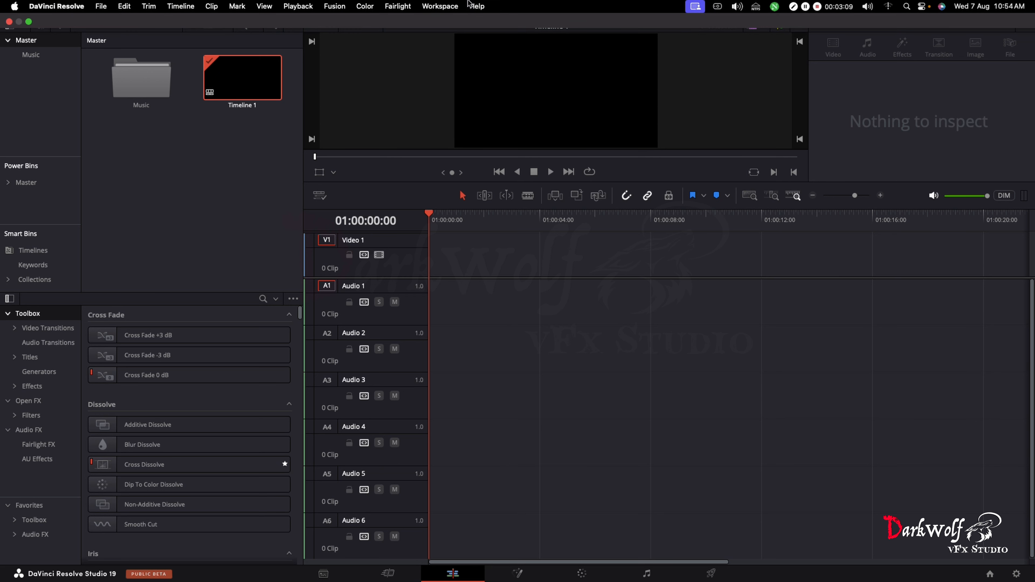
pyautogui.click(396, 5)
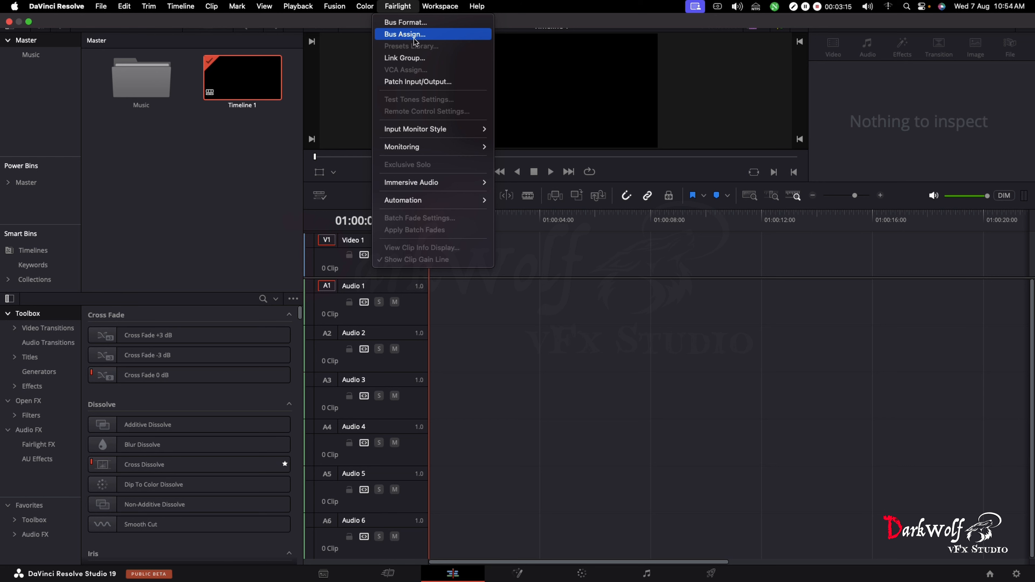
pyautogui.click(416, 63)
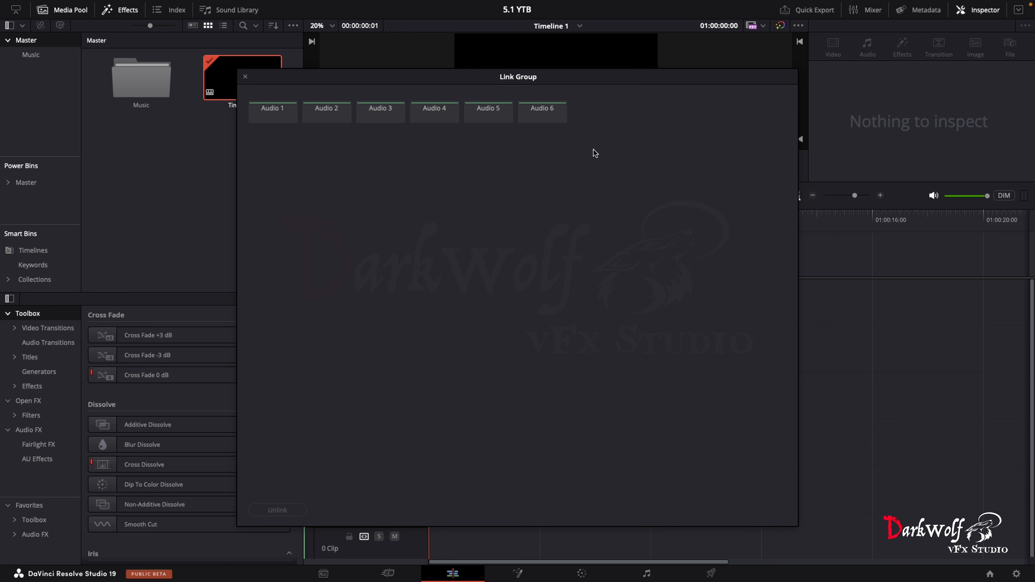
pyautogui.click(539, 119)
pyautogui.keyDown('shift'); pyautogui.click(280, 120); pyautogui.keyUp('shift')
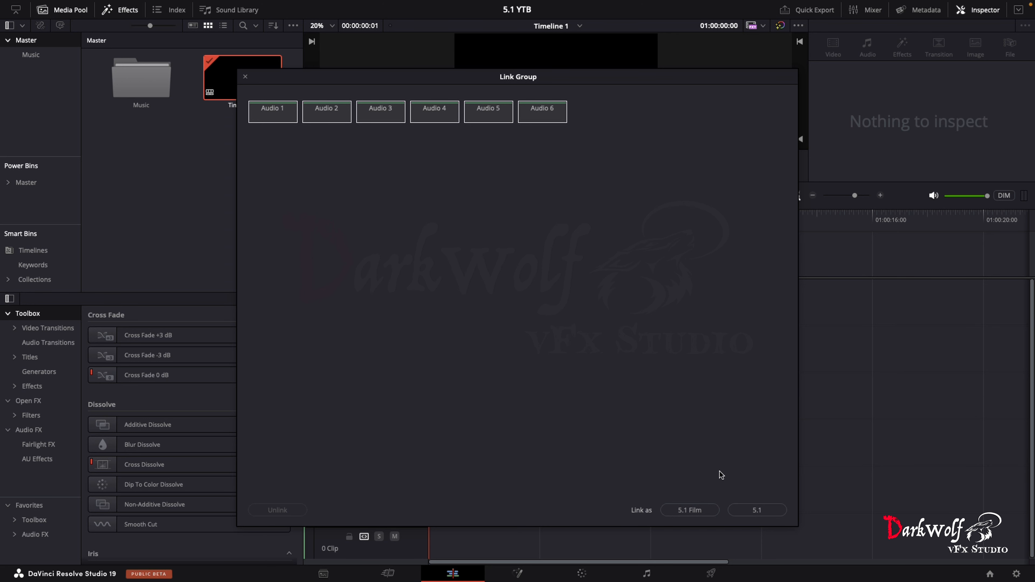
pyautogui.click(750, 511)
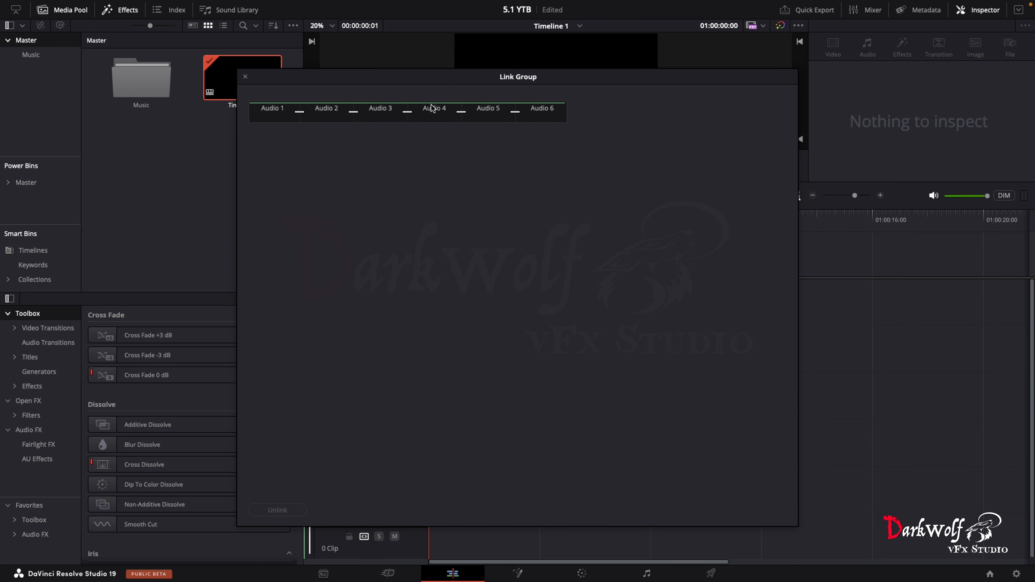
# Step: Undo the 5.1 linking of the audio tracks and close the Link Group window
pyautogui.moveTo(425, 84); pyautogui.dragTo(843, 169)
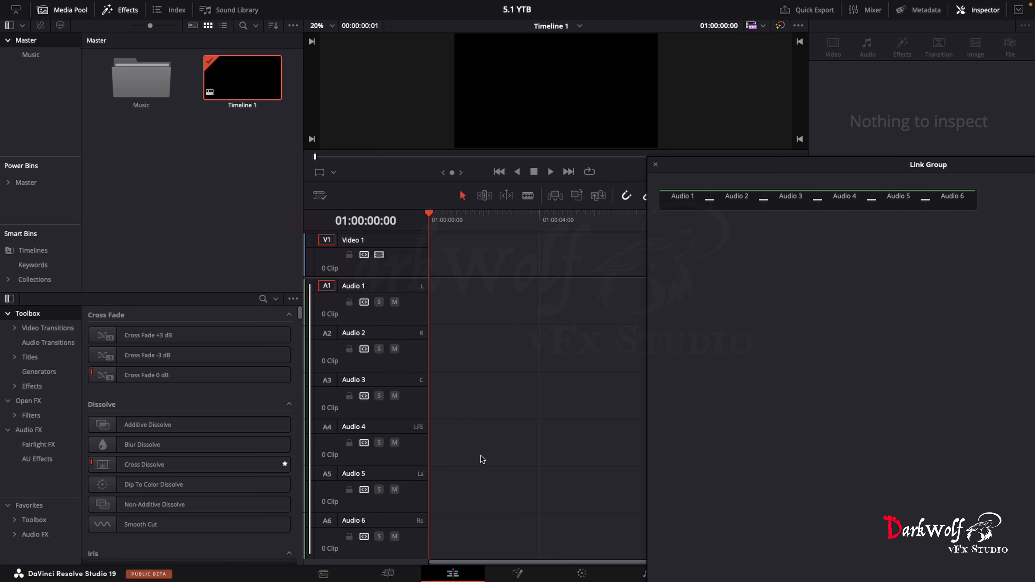
pyautogui.moveTo(824, 163); pyautogui.dragTo(610, 120)
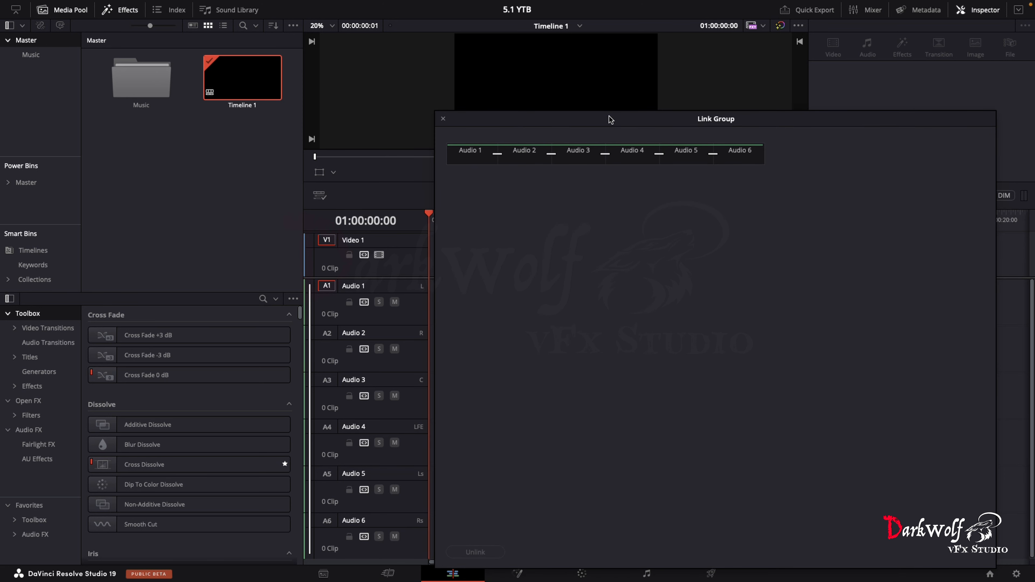
pyautogui.press('super+z')
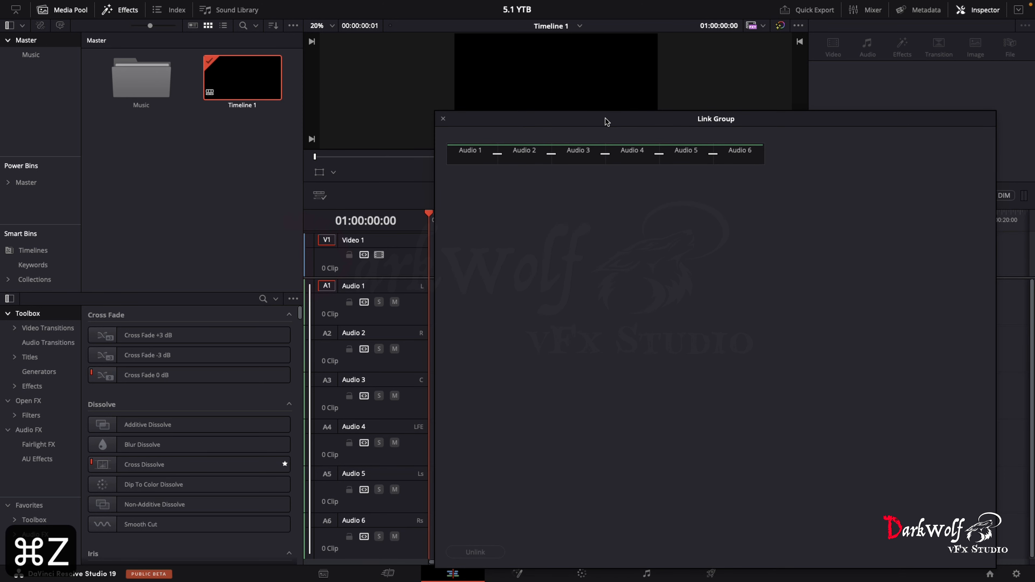
pyautogui.click(443, 118)
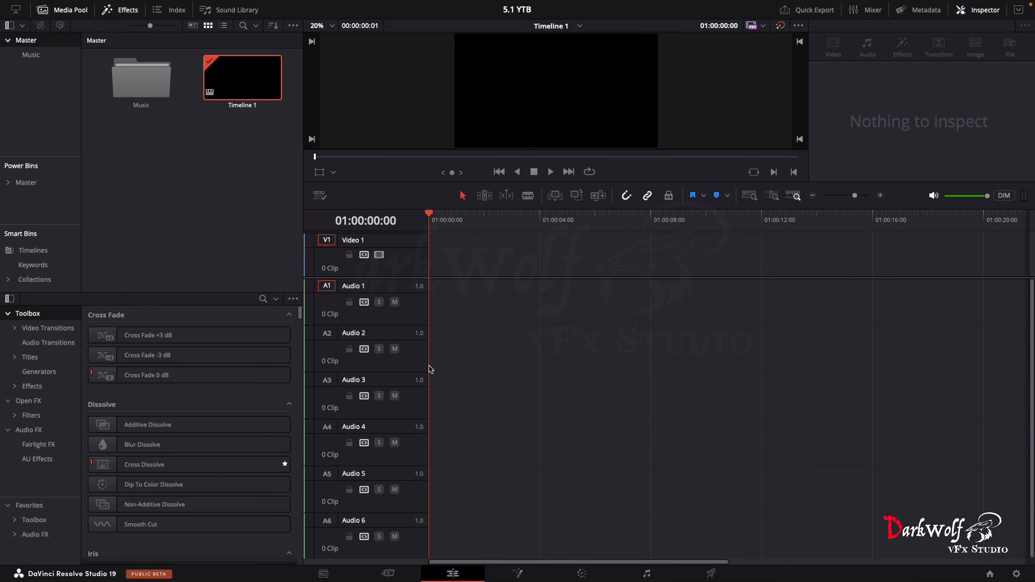
# Step: Link tracks Audio 1 through Audio 6 as a 5.1 Film group, and undo that linking
pyautogui.moveTo(464, 3)
pyautogui.click(406, 6)
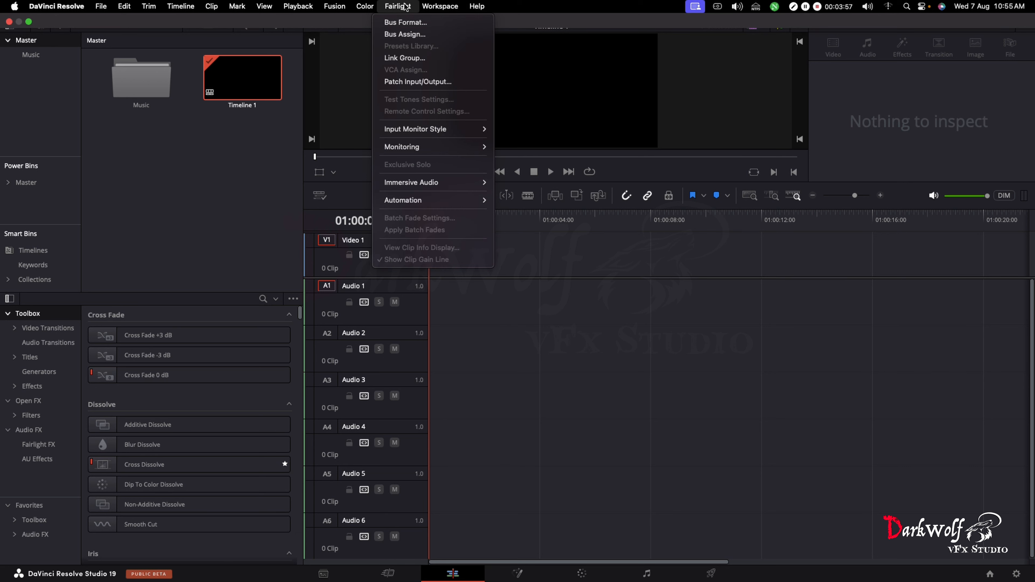
pyautogui.click(404, 58)
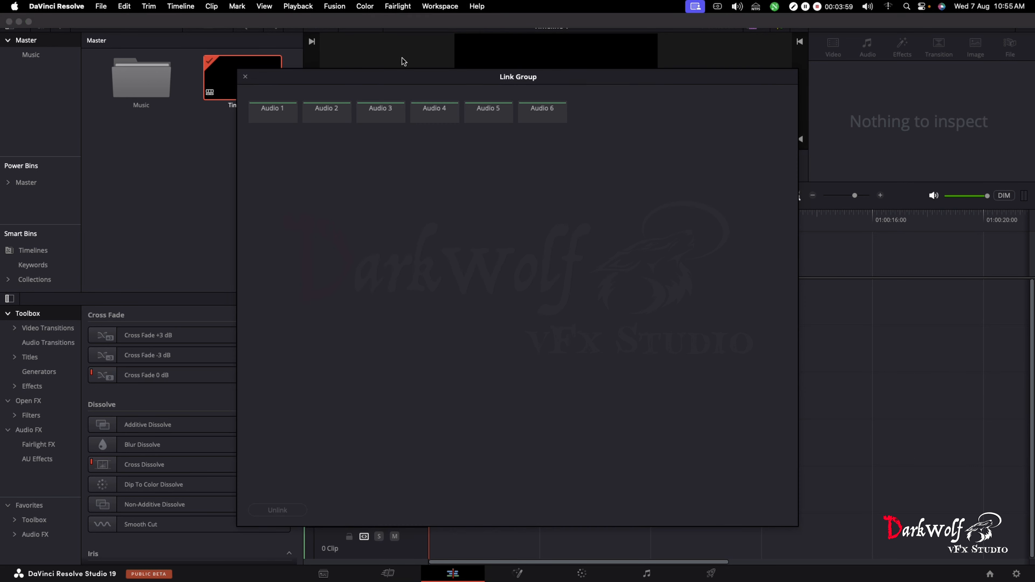
pyautogui.click(549, 119)
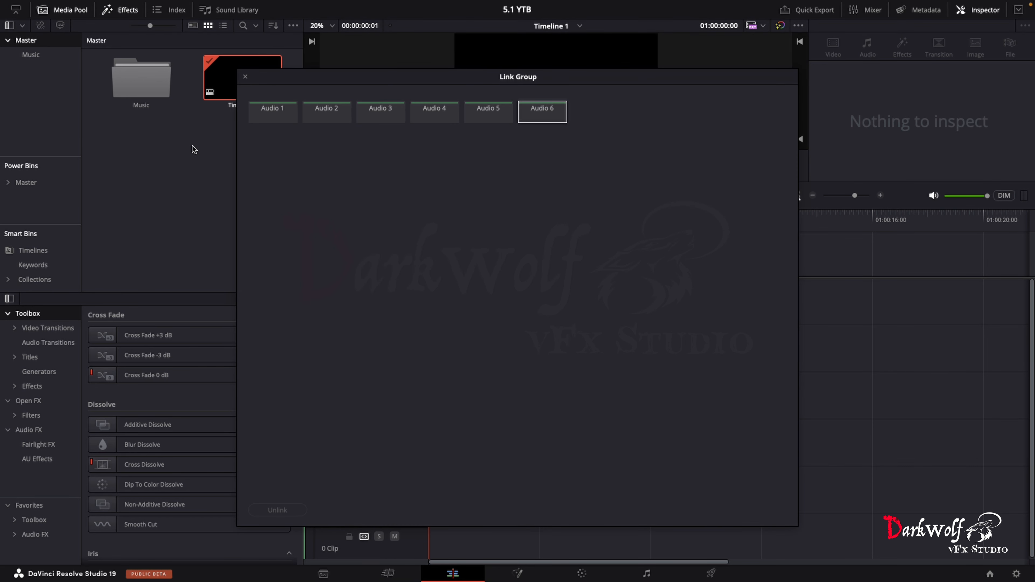
pyautogui.keyDown('shift'); pyautogui.click(284, 118); pyautogui.keyUp('shift')
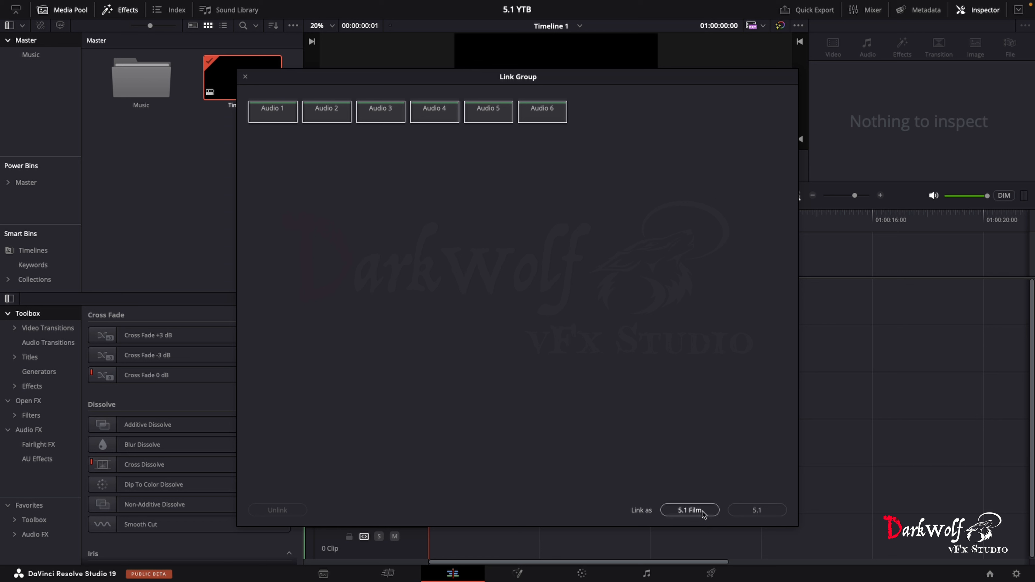
pyautogui.click(690, 510)
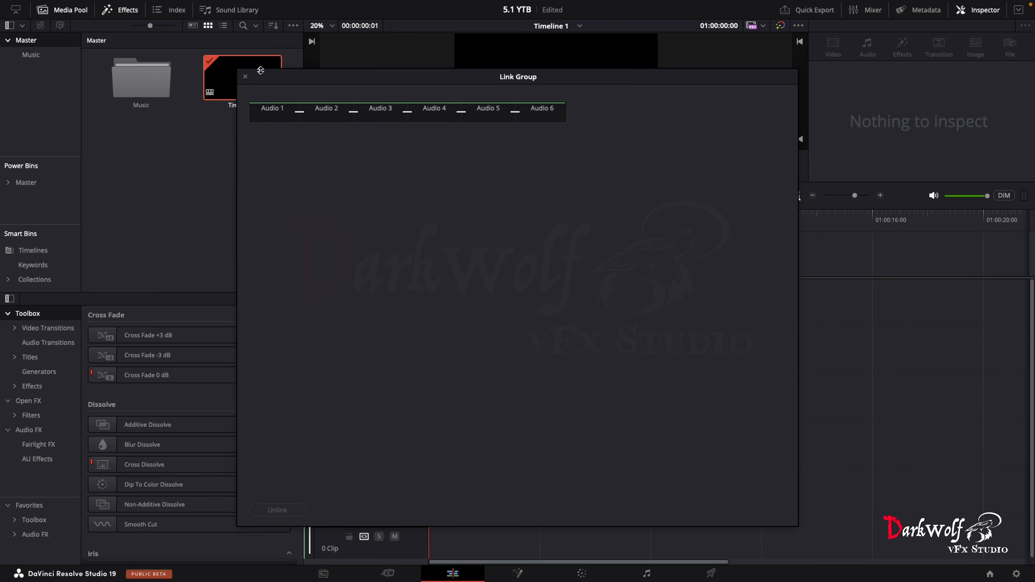
pyautogui.click(245, 78)
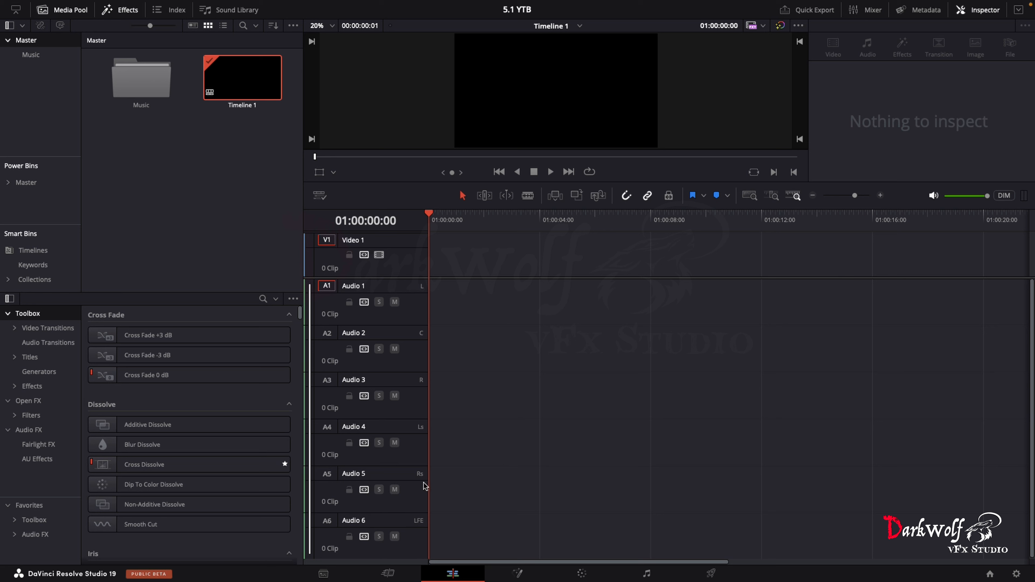
pyautogui.scroll(-1, 409, 524)
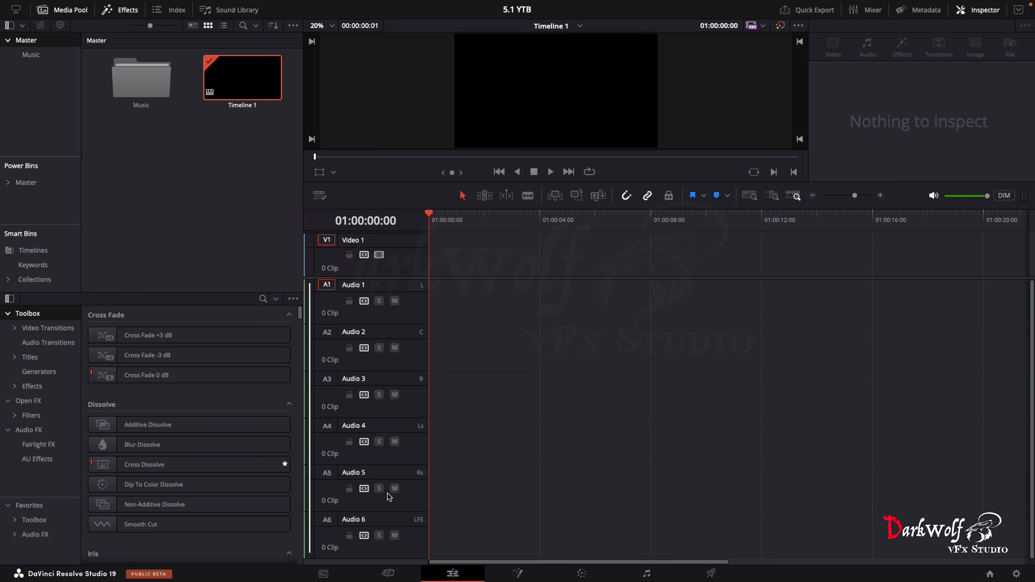
pyautogui.press('super+z')
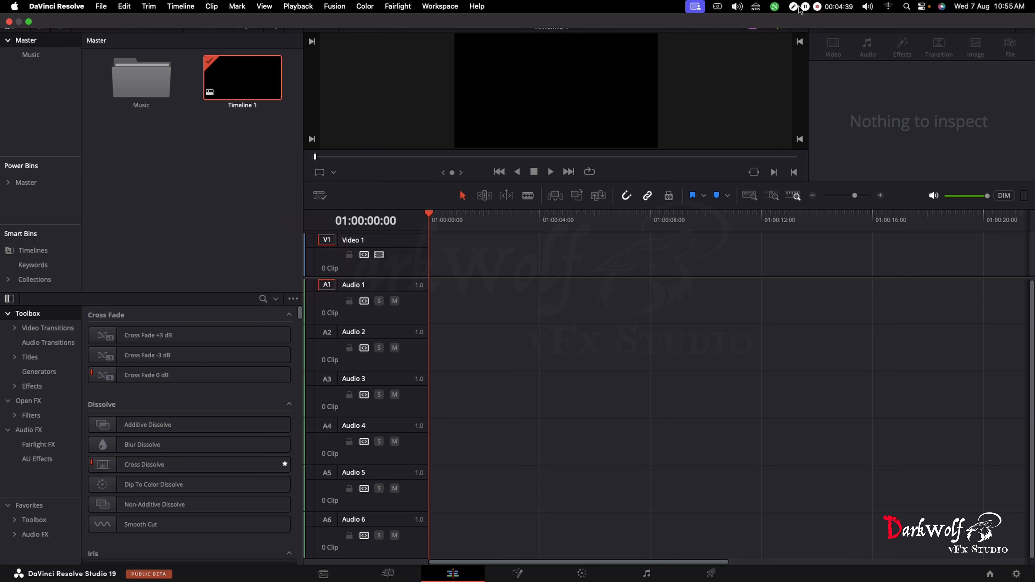
# Step: View the system sound output devices and dismiss the SoundSource software update window
pyautogui.click(868, 7)
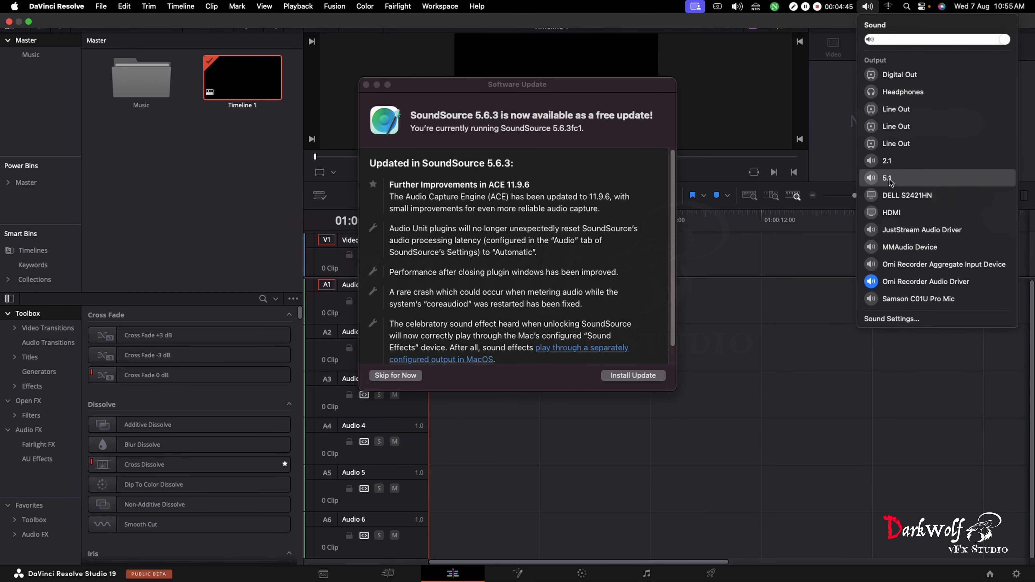
pyautogui.click(368, 88)
pyautogui.click(366, 85)
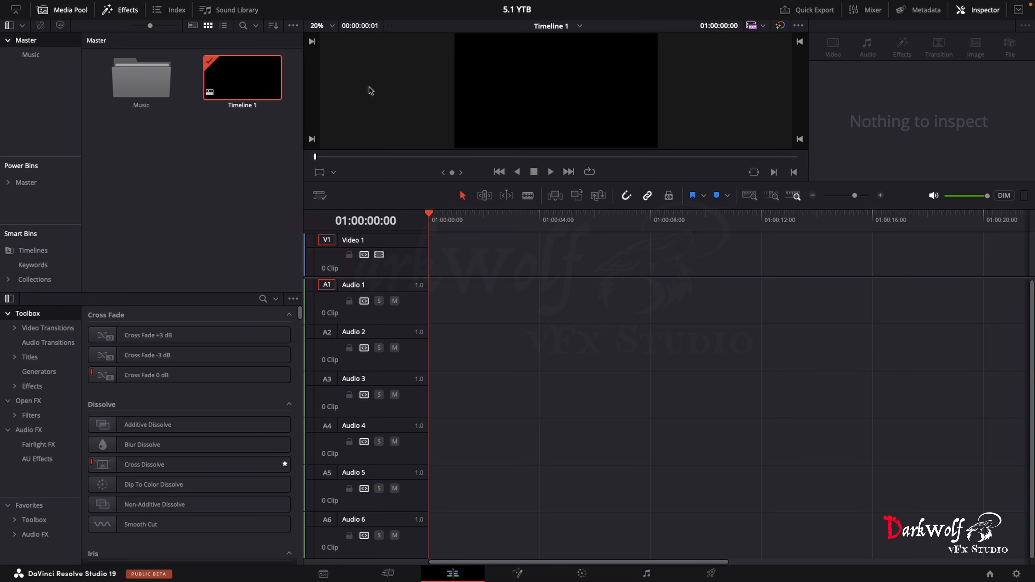
# Step: Open Audio MIDI Setup and create an aggregate device
pyautogui.press('super+space')
pyautogui.write('midi')
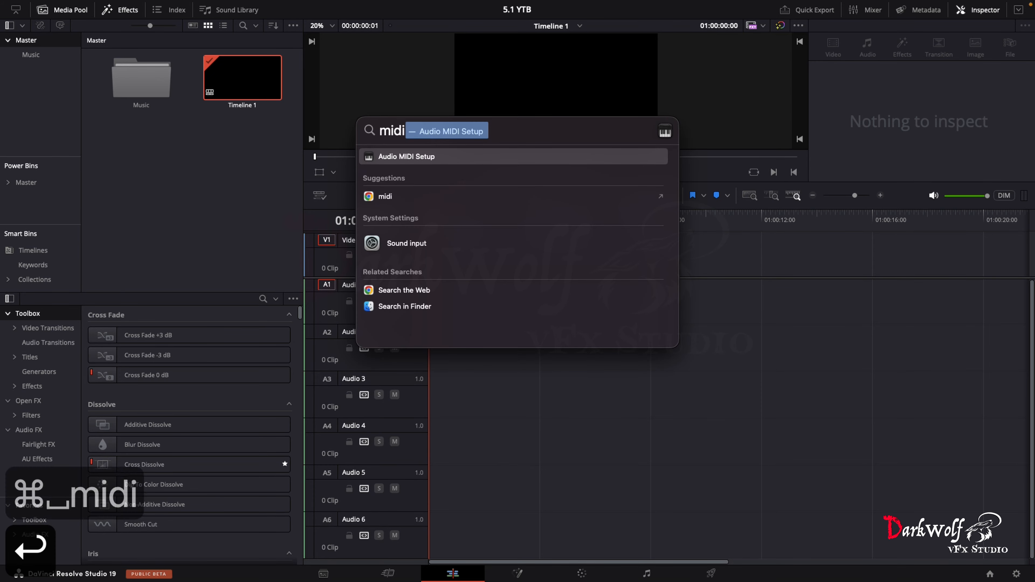
pyautogui.press('Return')
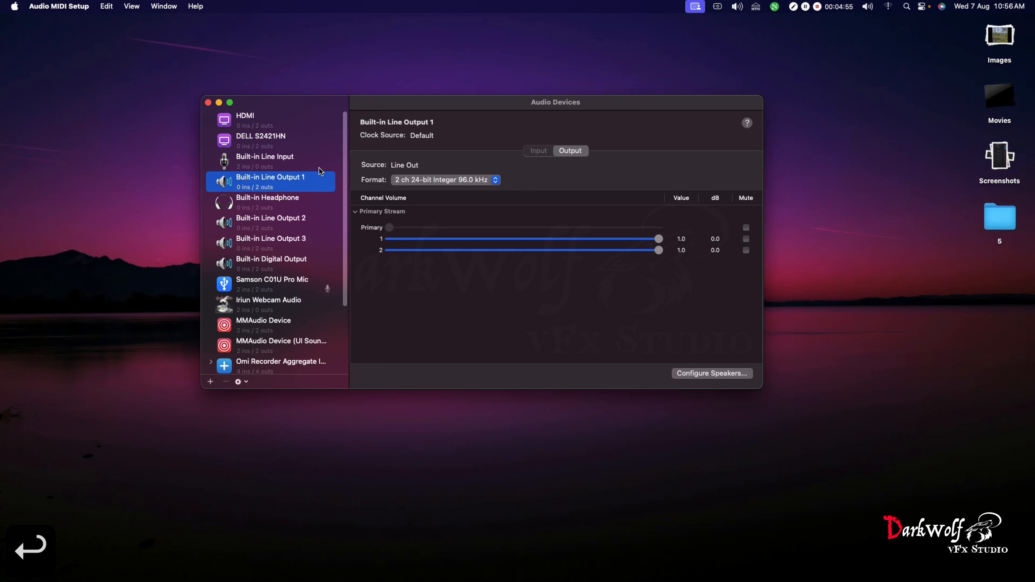
pyautogui.scroll(-3, 298, 181)
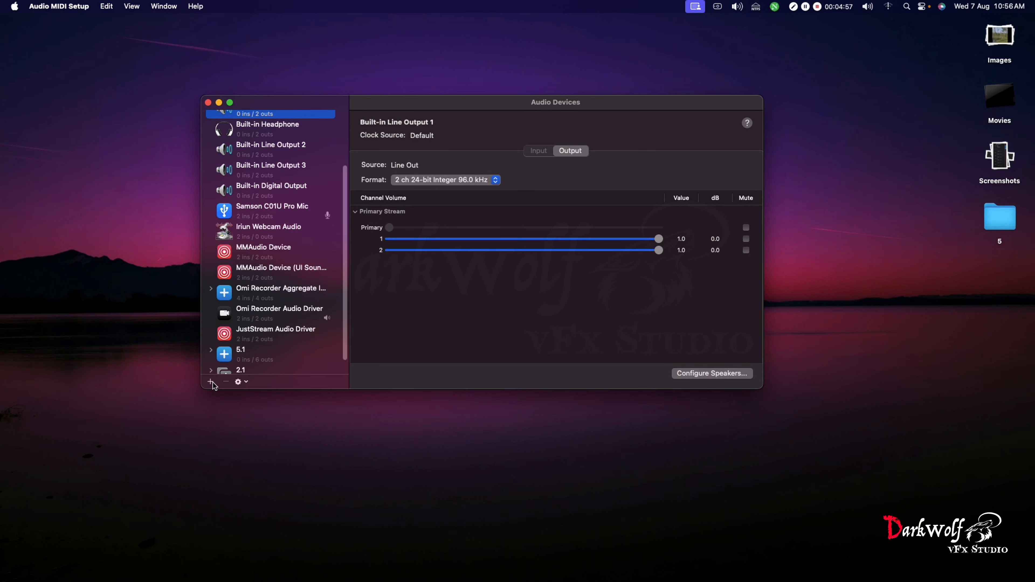
pyautogui.click(241, 382)
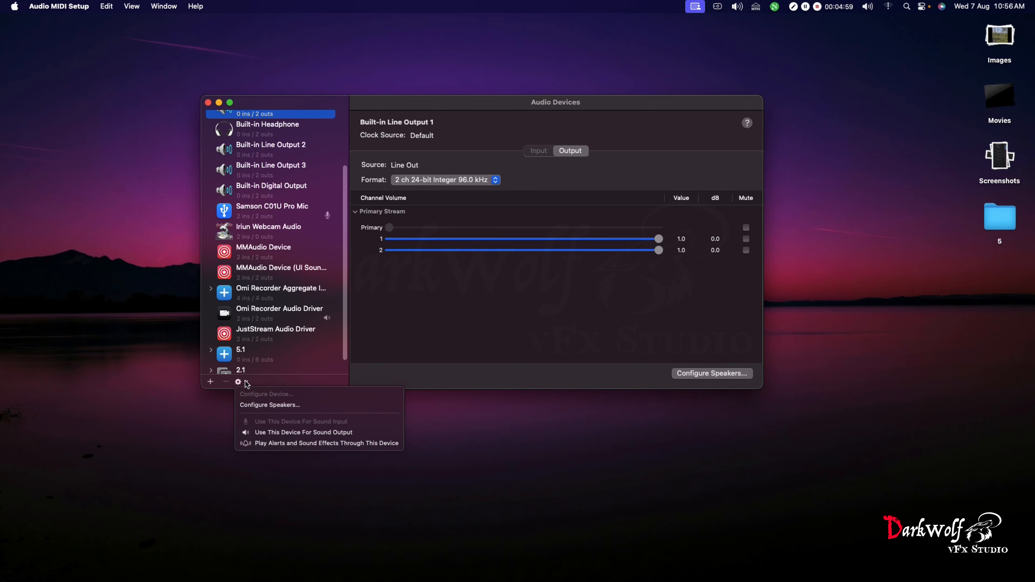
pyautogui.click(224, 388)
pyautogui.click(211, 382)
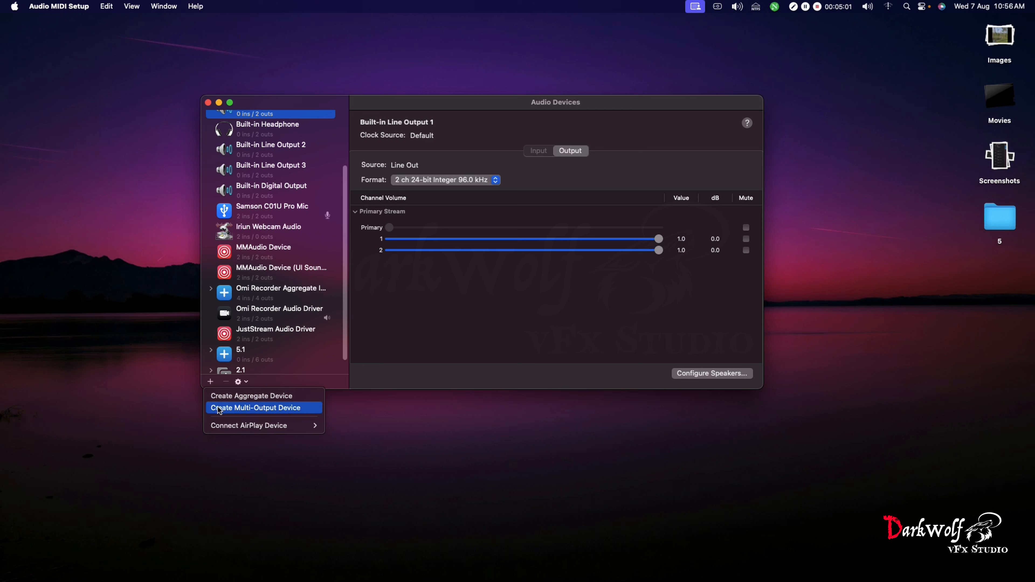
pyautogui.click(213, 396)
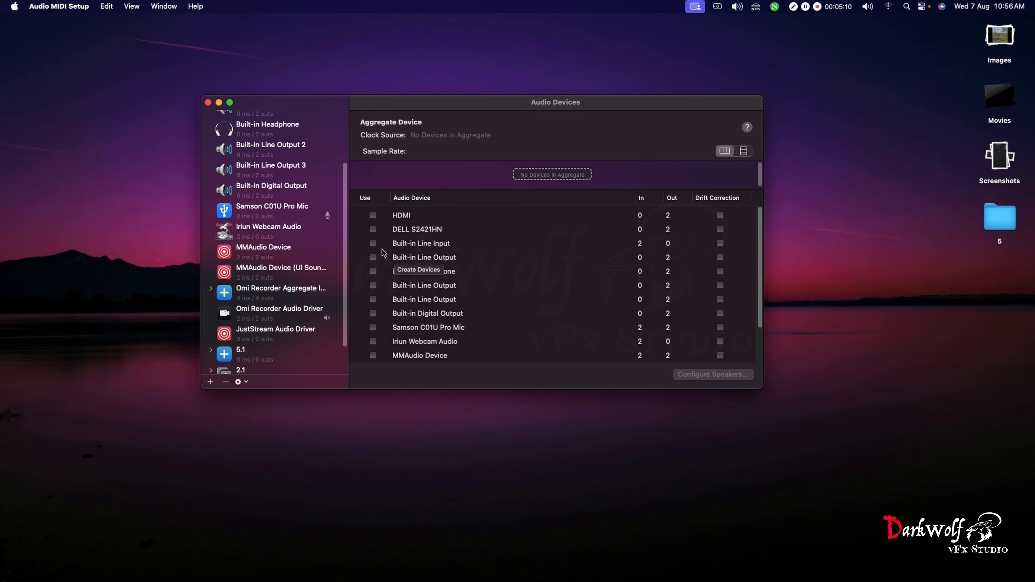
# Step: Look through the audio devices available for the aggregate device, and close the Audio Devices window
pyautogui.scroll(-3, 416, 249)
pyautogui.scroll(3, 421, 245)
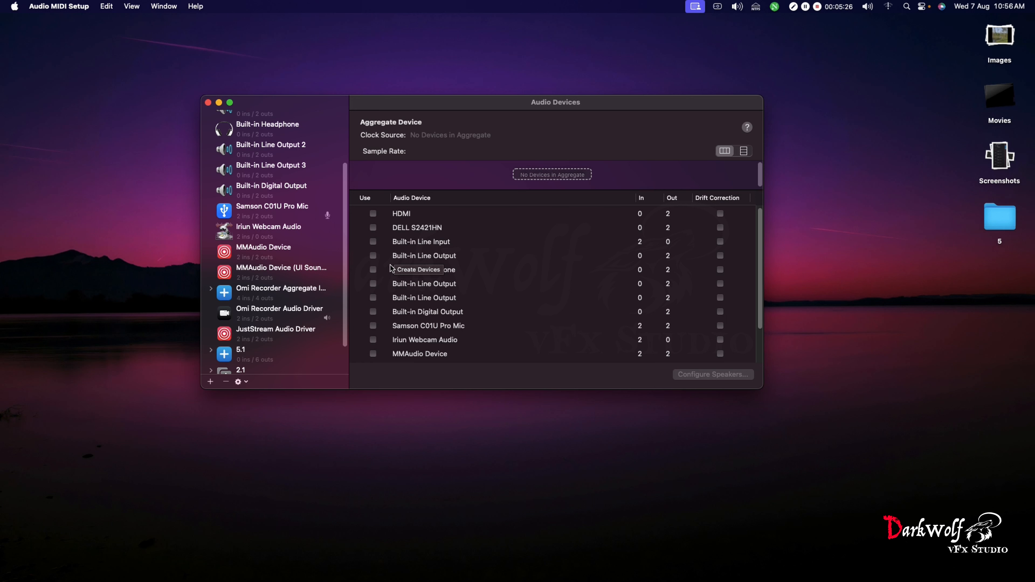
pyautogui.click(208, 103)
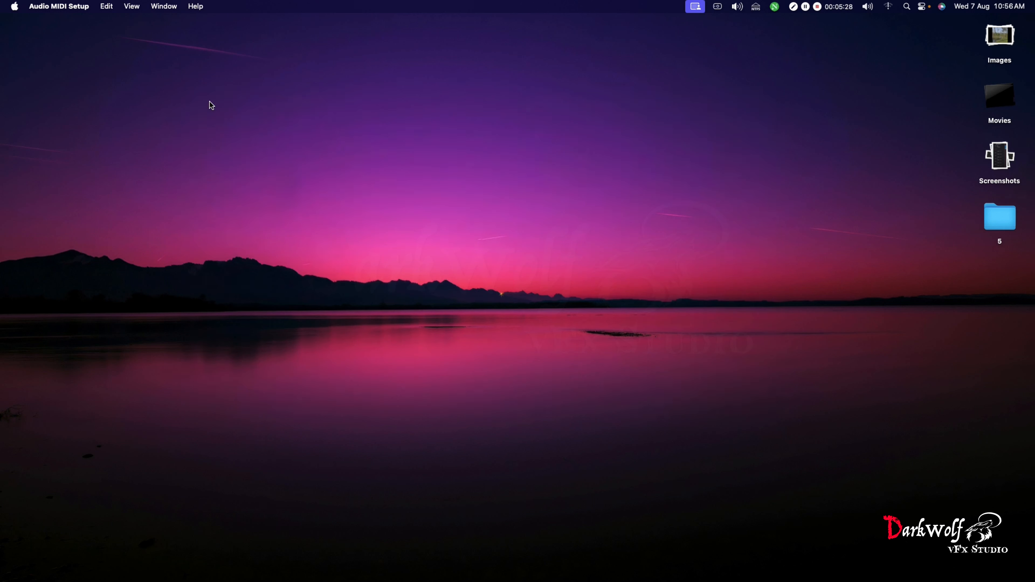
# Step: Set the system sound output to the 5.1 device and switch back to DaVinci Resolve
pyautogui.click(737, 6)
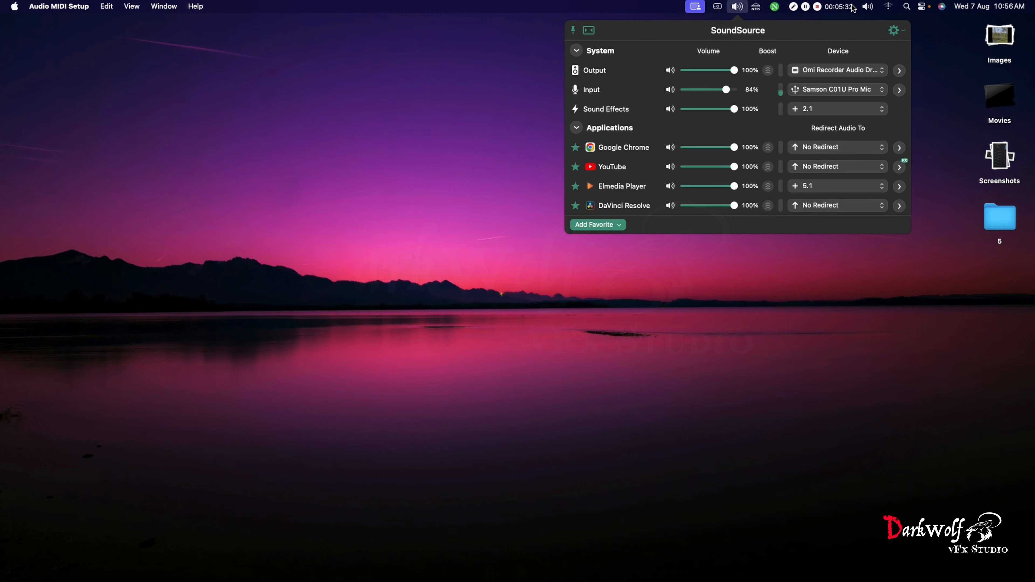
pyautogui.click(868, 6)
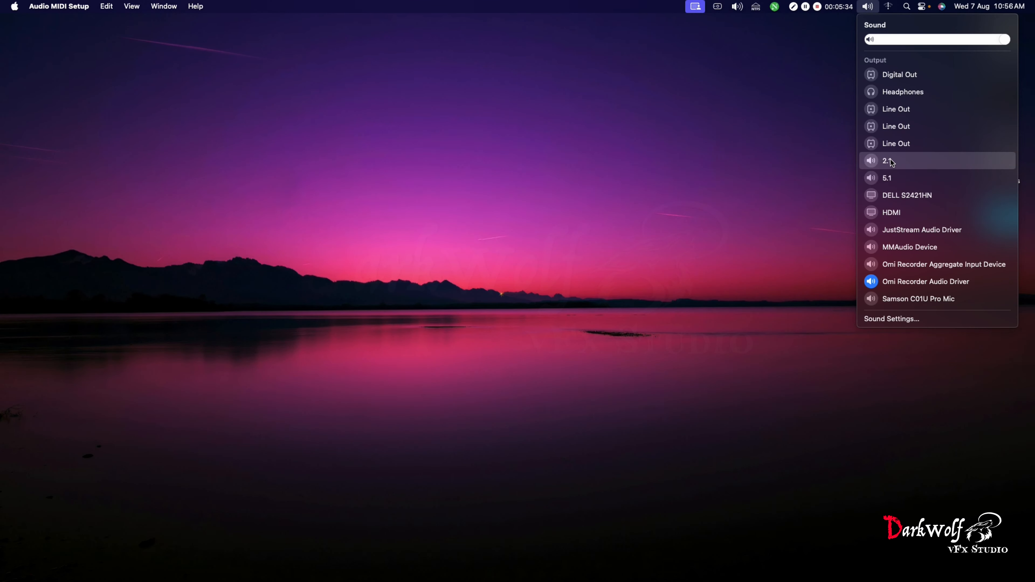
pyautogui.click(891, 161)
pyautogui.click(891, 180)
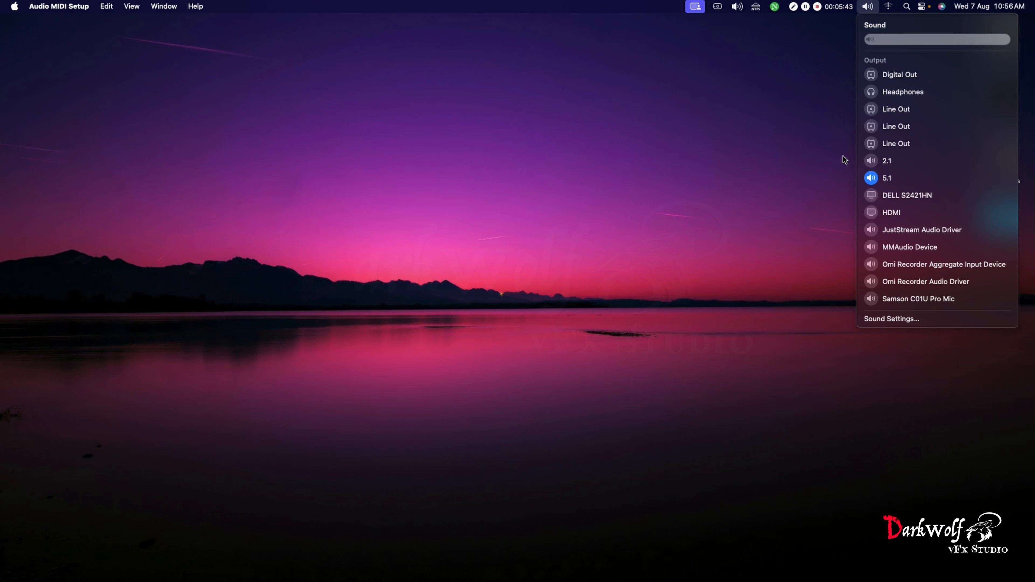
pyautogui.hotkey('ctrl', 'Up')
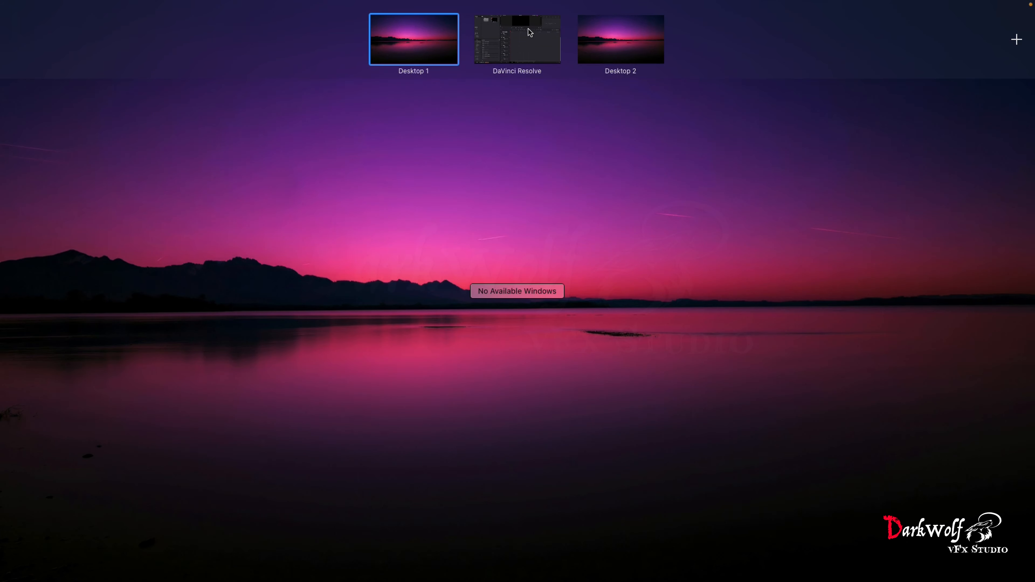
pyautogui.click(517, 47)
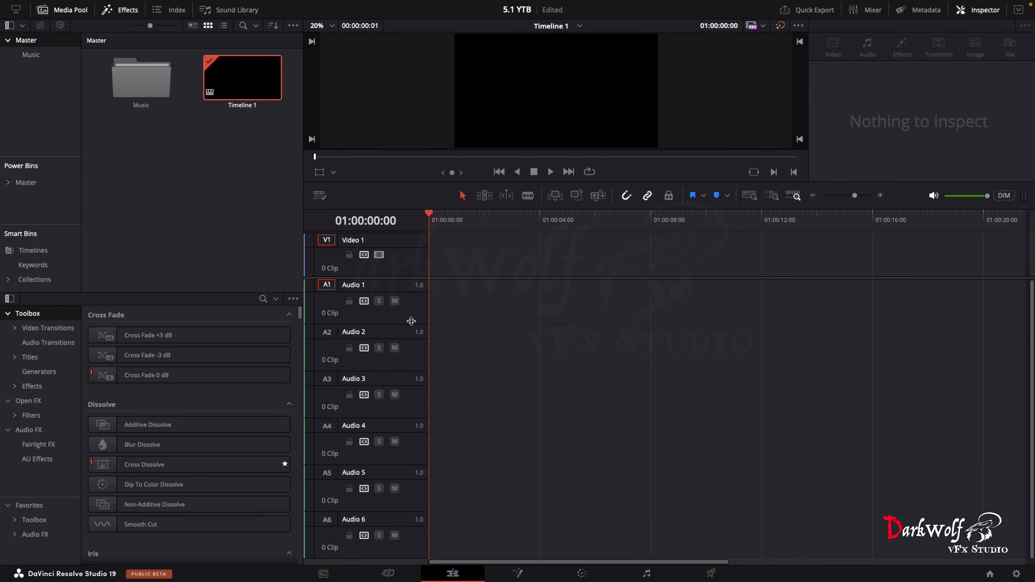
# Step: Link tracks Audio 1 through Audio 6 as 5.1 and close the Link Group window
pyautogui.moveTo(337, 2)
pyautogui.click(392, 6)
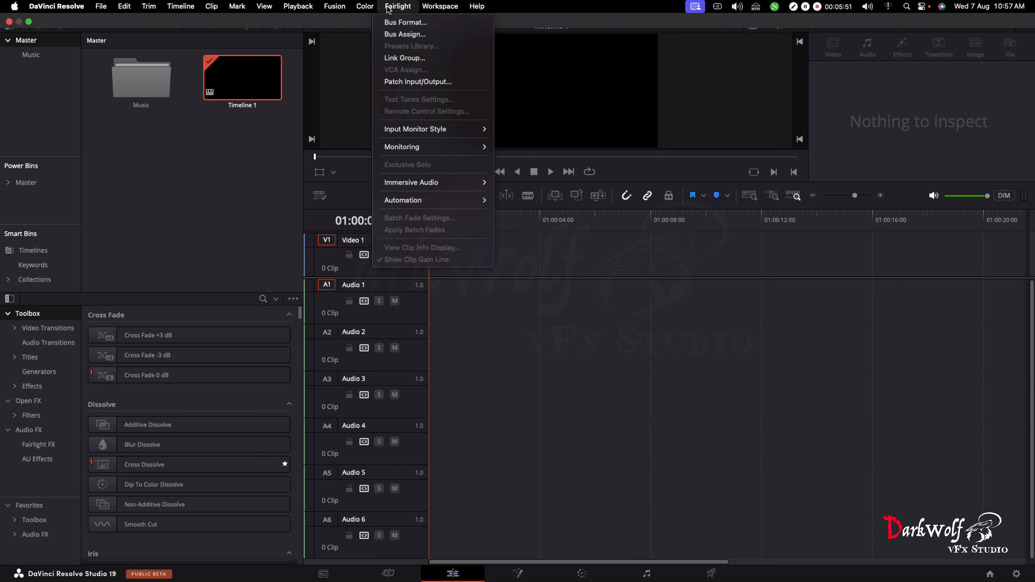
pyautogui.click(399, 58)
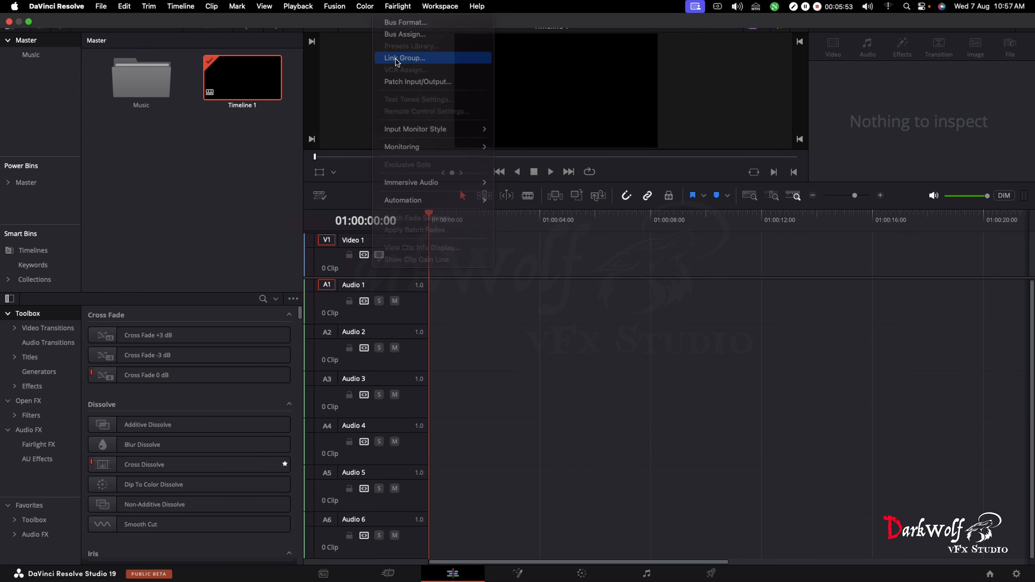
pyautogui.click(548, 115)
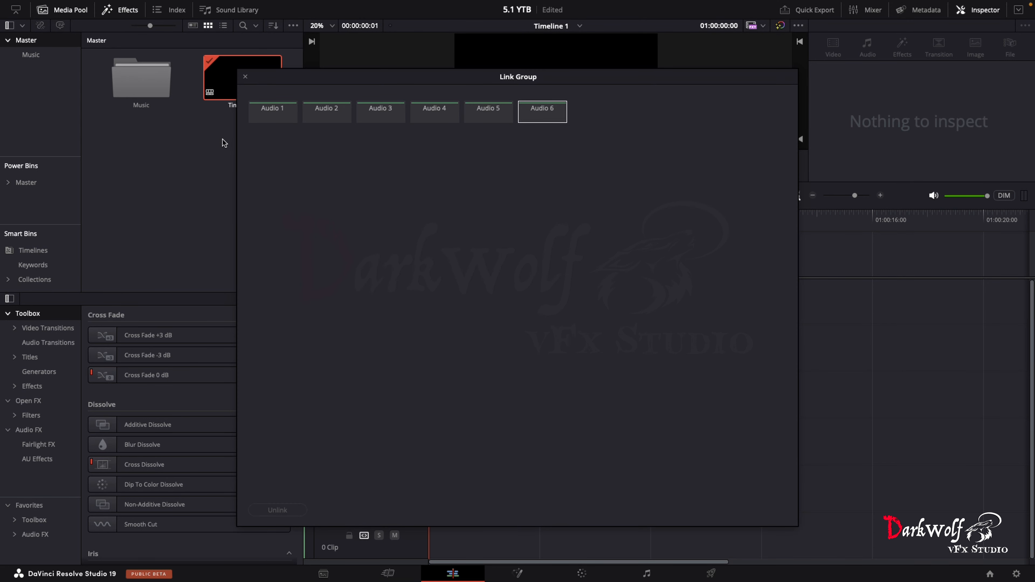
pyautogui.keyDown('shift'); pyautogui.click(267, 116); pyautogui.keyUp('shift')
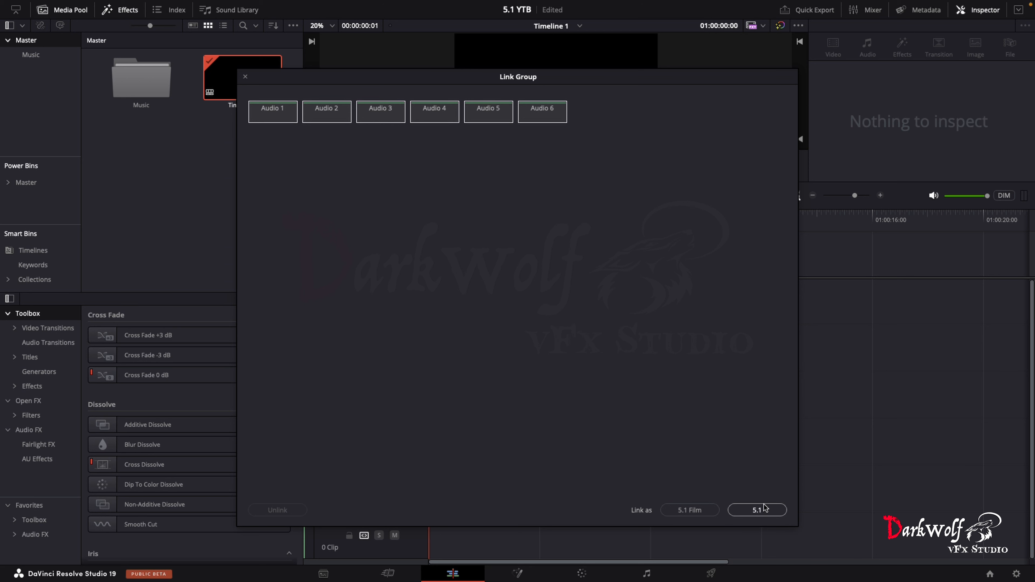
pyautogui.click(757, 510)
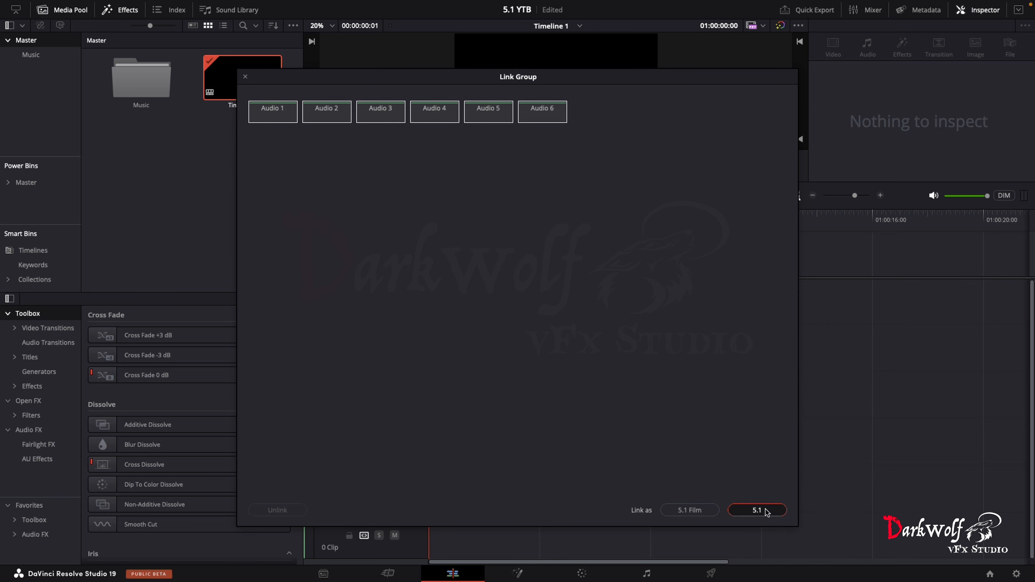
pyautogui.click(245, 77)
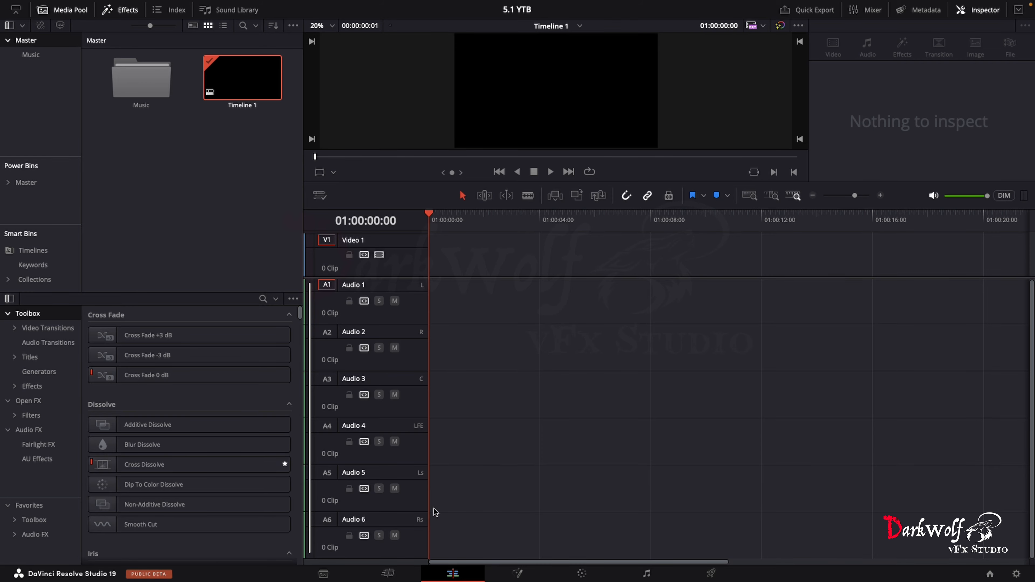
# Step: Place the LFE clip from the Music bin at the start of the timeline on tracks A1 and A2
pyautogui.hotkey('ctrl', 'Up')
pyautogui.click(516, 42)
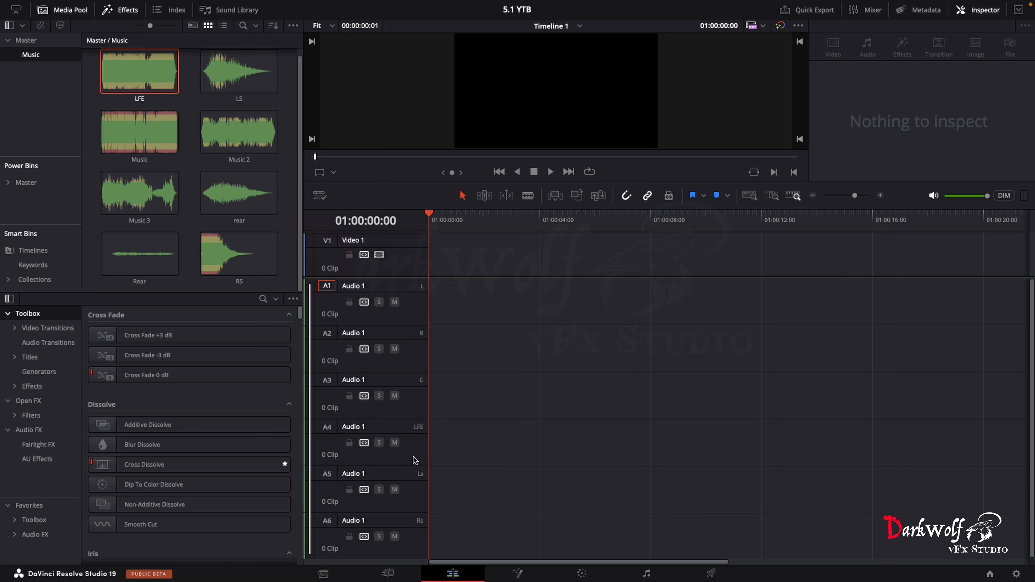
pyautogui.click(135, 66)
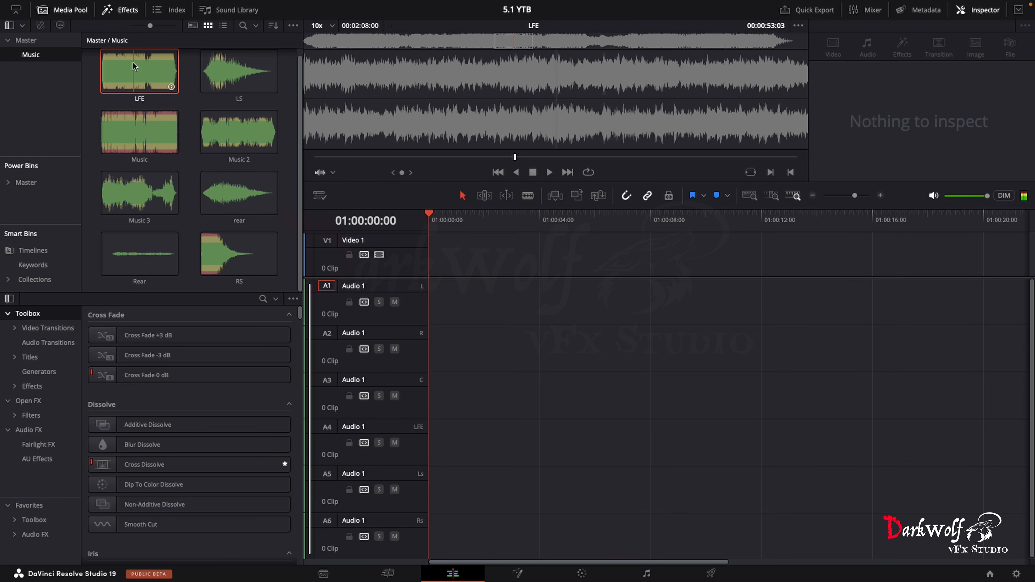
pyautogui.moveTo(135, 66); pyautogui.dragTo(435, 386)
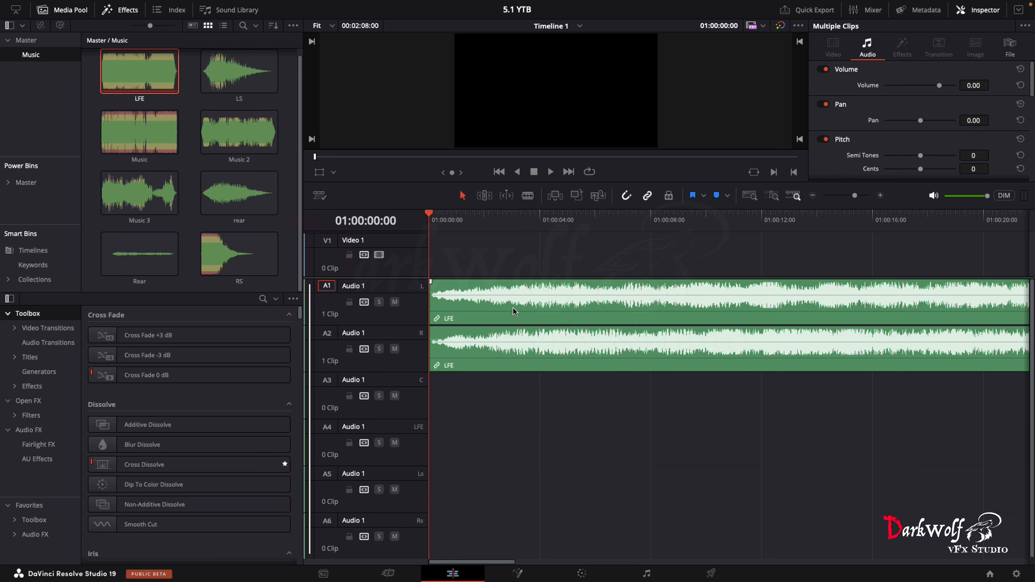
# Step: Try moving the linked LFE clips to tracks A3 and A4 and back, and delete them from the timeline
pyautogui.moveTo(508, 363); pyautogui.dragTo(508, 440)
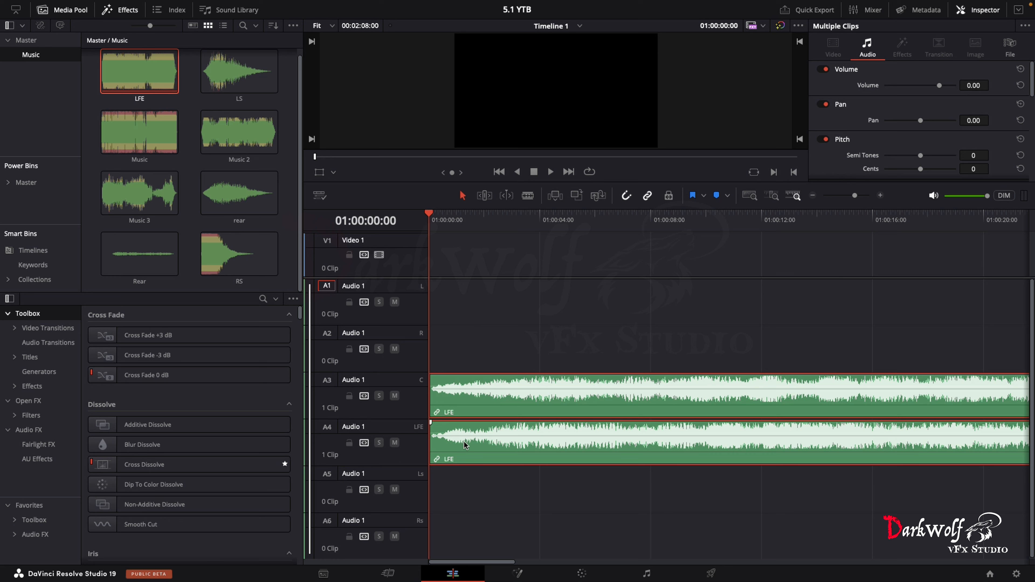
pyautogui.moveTo(465, 445); pyautogui.dragTo(482, 361)
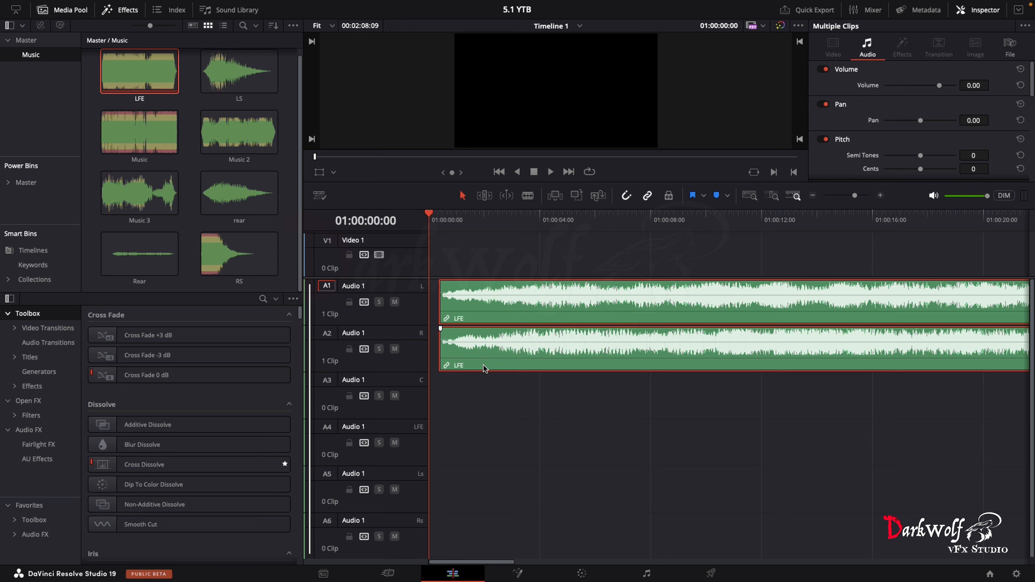
pyautogui.press('BackSpace')
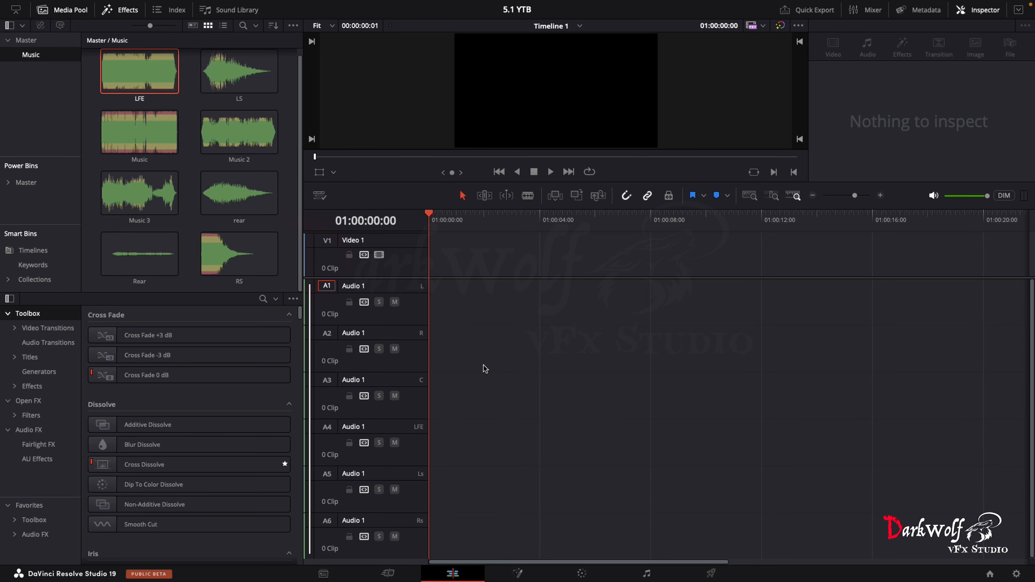
# Step: Undo the recent timeline changes back through the 5.1 linking of the six audio tracks
pyautogui.press('super+z')
pyautogui.press('super+z')
pyautogui.press('super+z')
pyautogui.press('super+z')
# Step: Rename audio tracks A1 through A6 as L, R, C, LFE, LS and RS
pyautogui.doubleClick(364, 286)
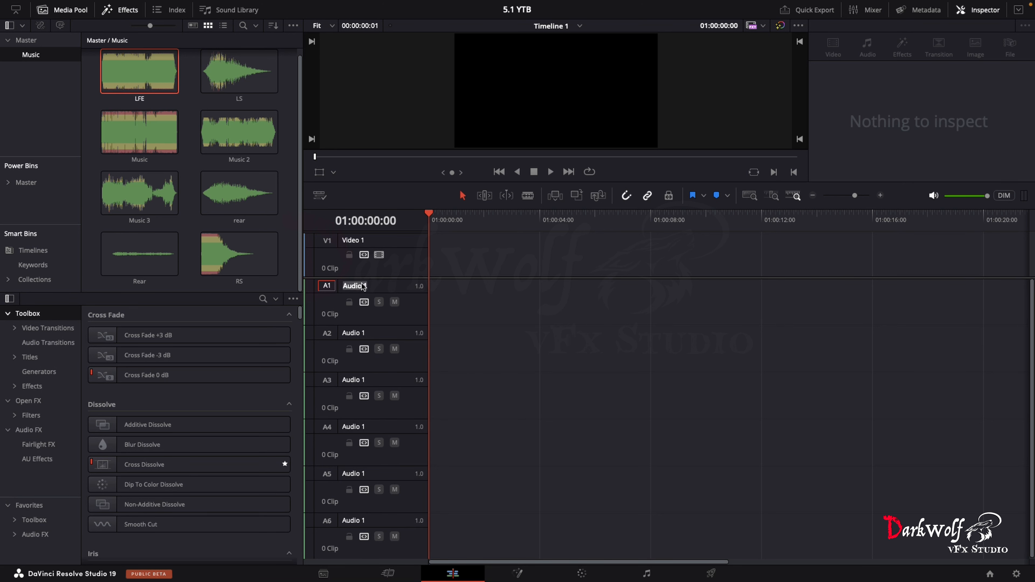
pyautogui.write('L')
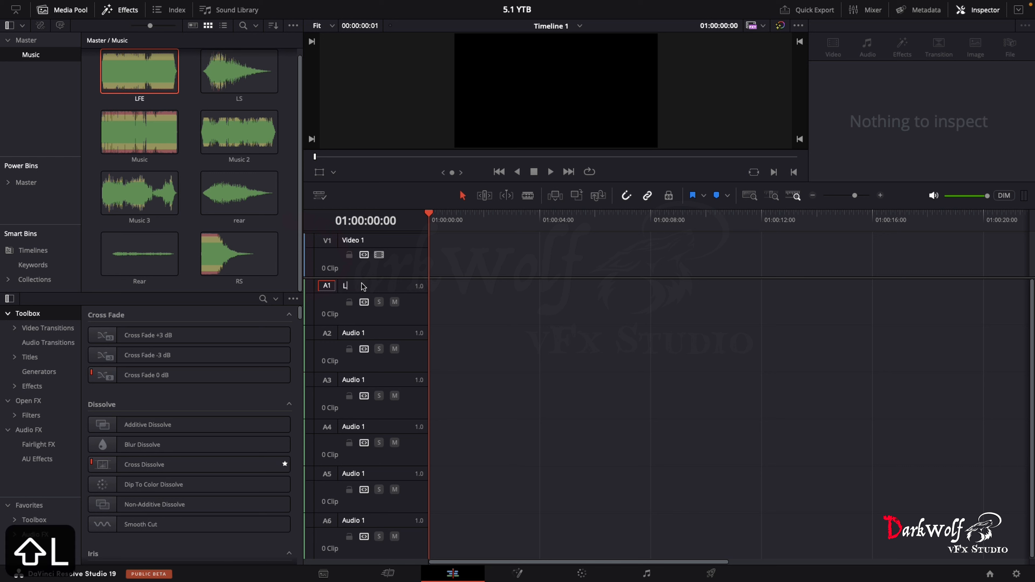
pyautogui.doubleClick(363, 334)
pyautogui.write('R')
pyautogui.doubleClick(363, 380)
pyautogui.write('C')
pyautogui.doubleClick(363, 428)
pyautogui.write('LFE')
pyautogui.doubleClick(364, 474)
pyautogui.write('LS')
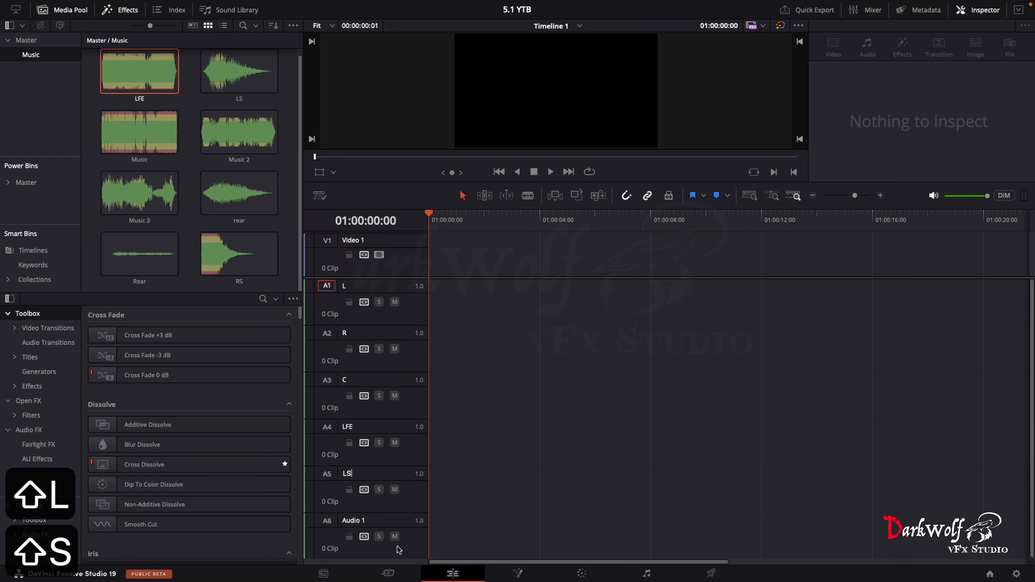
pyautogui.write('L')
pyautogui.hotkey('shift', 'BackSpace')
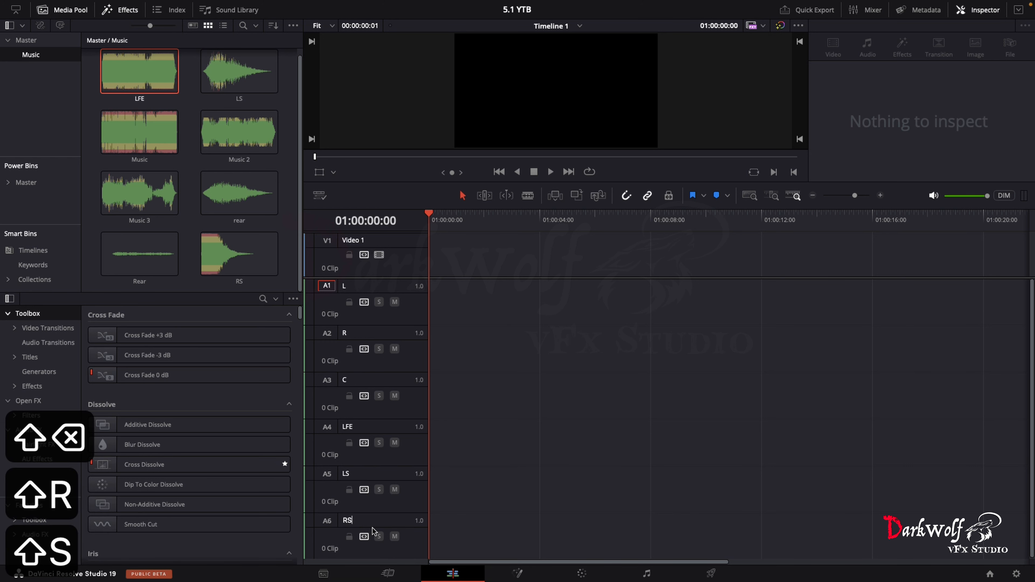
pyautogui.click(534, 475)
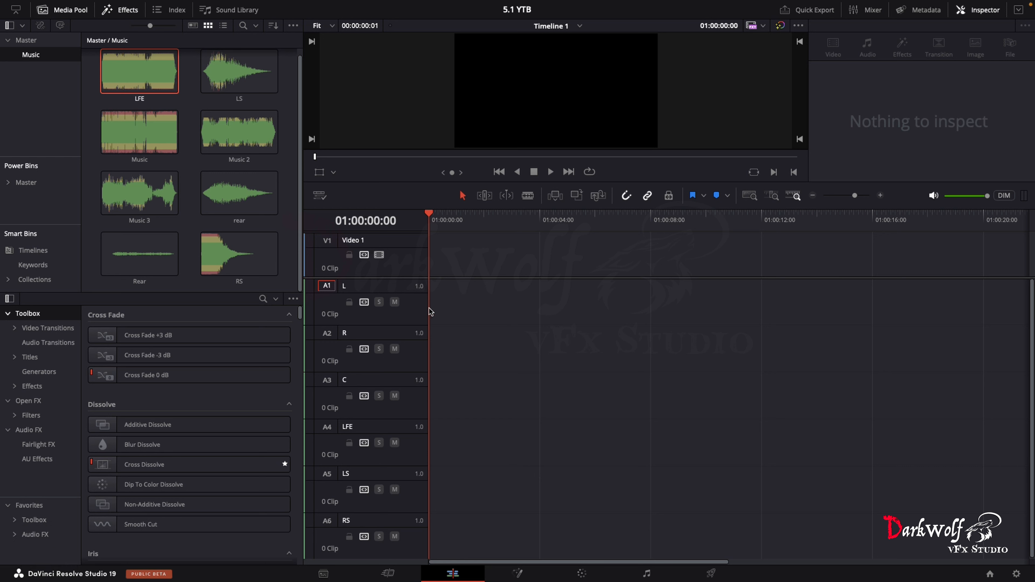
# Step: Place the LFE clip at the start of the LFE track and Music 3 at the start of both the L and R tracks
pyautogui.moveTo(473, 3)
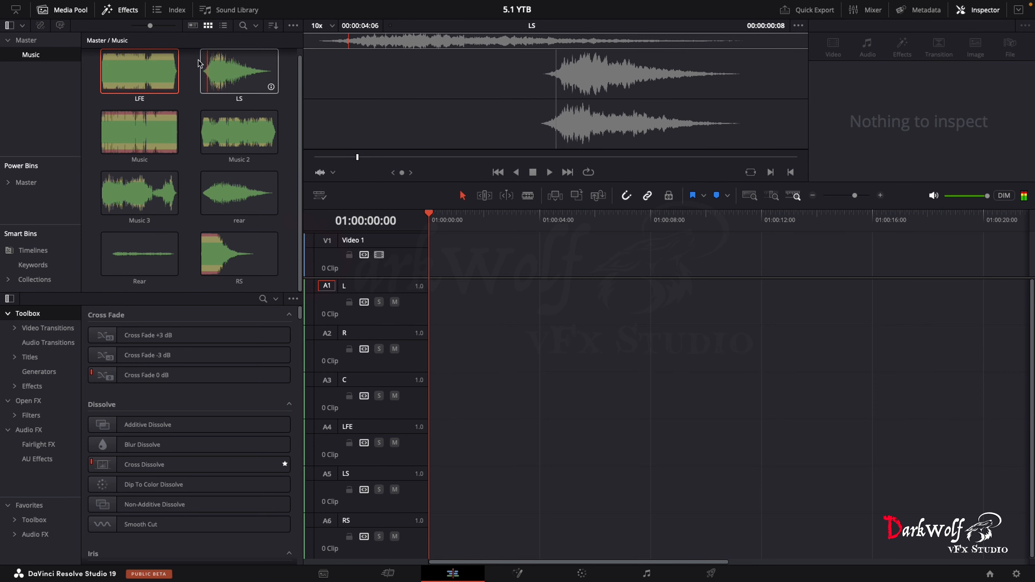
pyautogui.moveTo(127, 78); pyautogui.dragTo(434, 452)
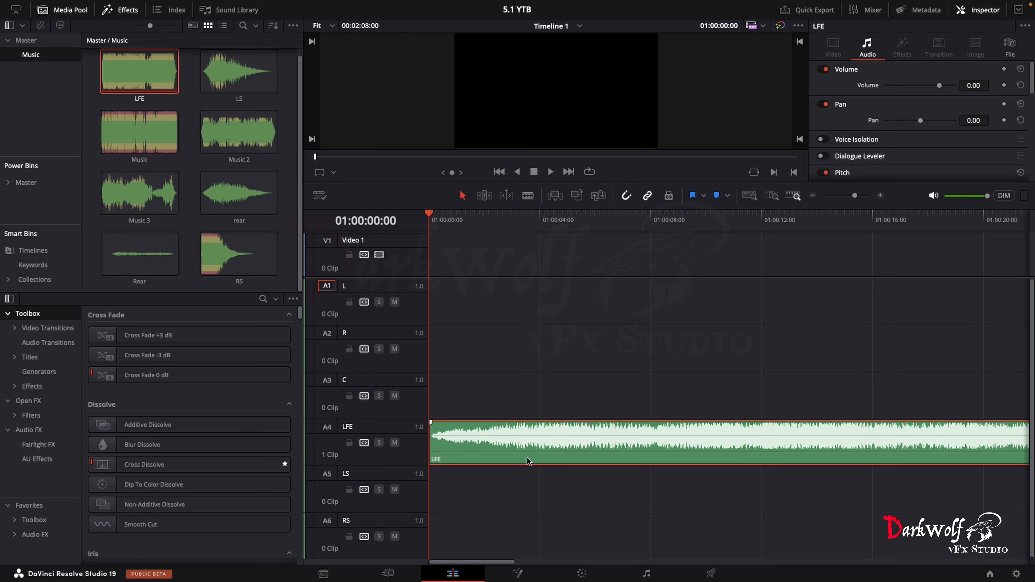
pyautogui.click(142, 211)
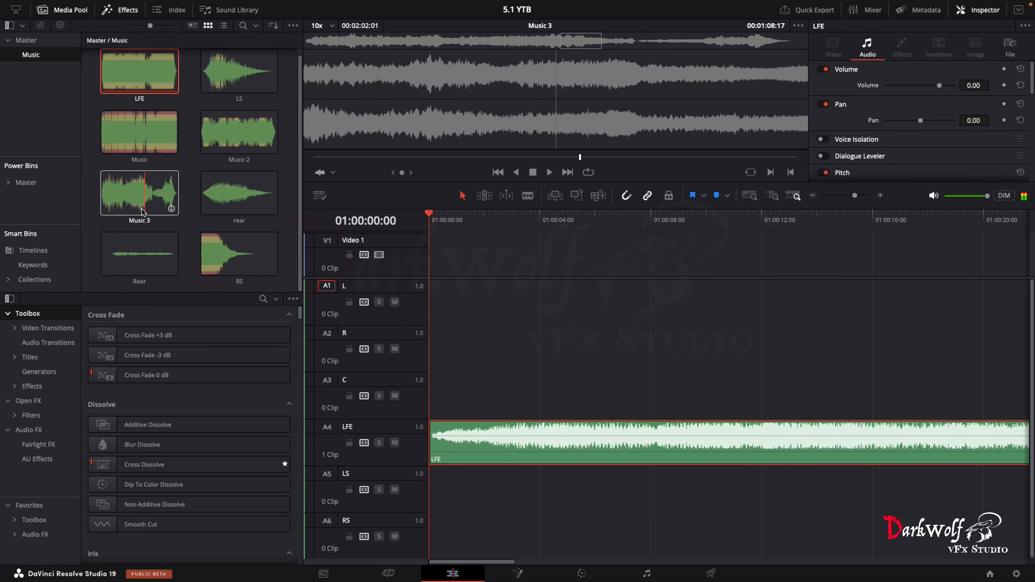
pyautogui.click(206, 140)
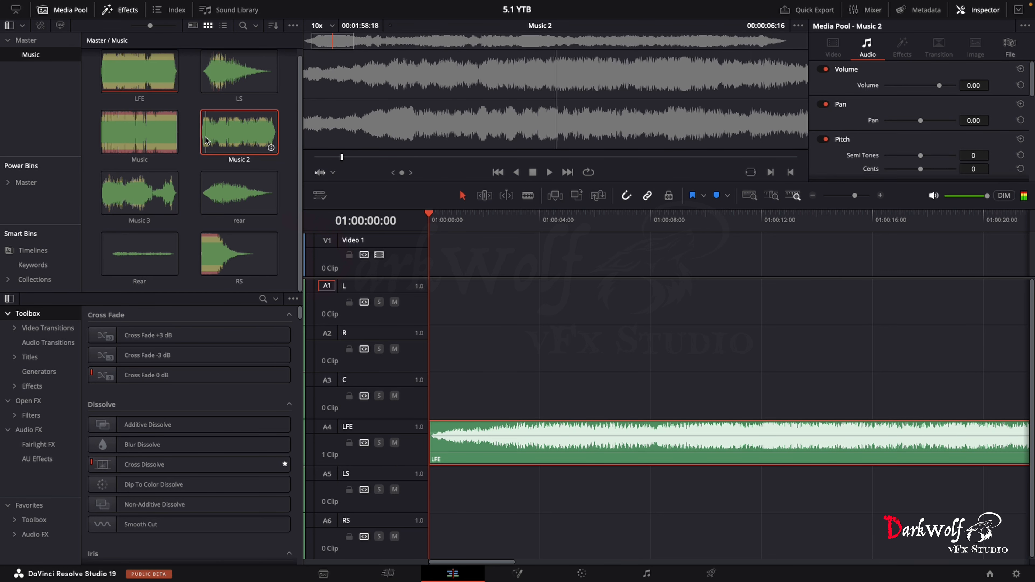
pyautogui.click(114, 211)
pyautogui.moveTo(115, 207); pyautogui.dragTo(434, 300)
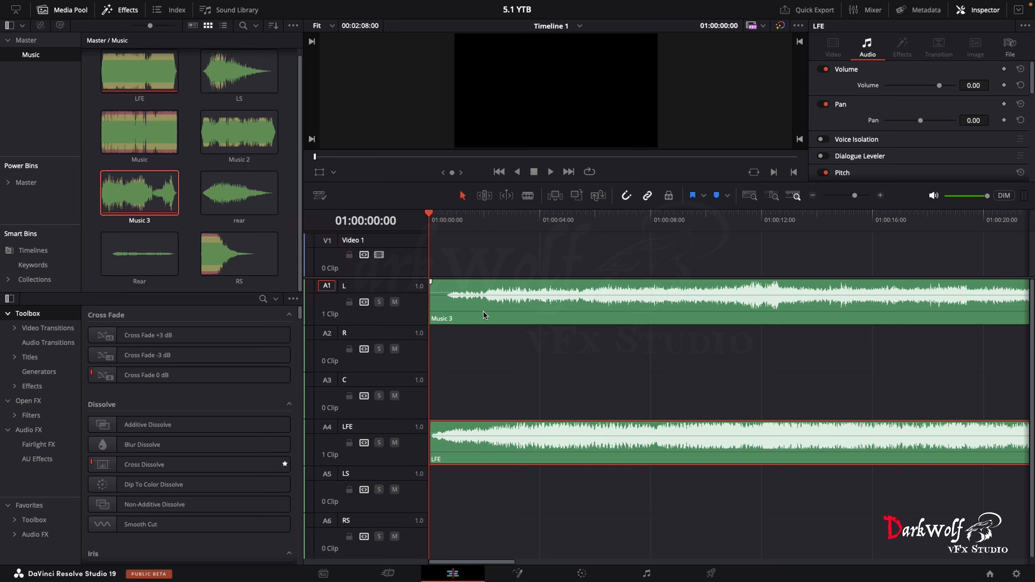
pyautogui.moveTo(484, 313); pyautogui.dragTo(484, 336)
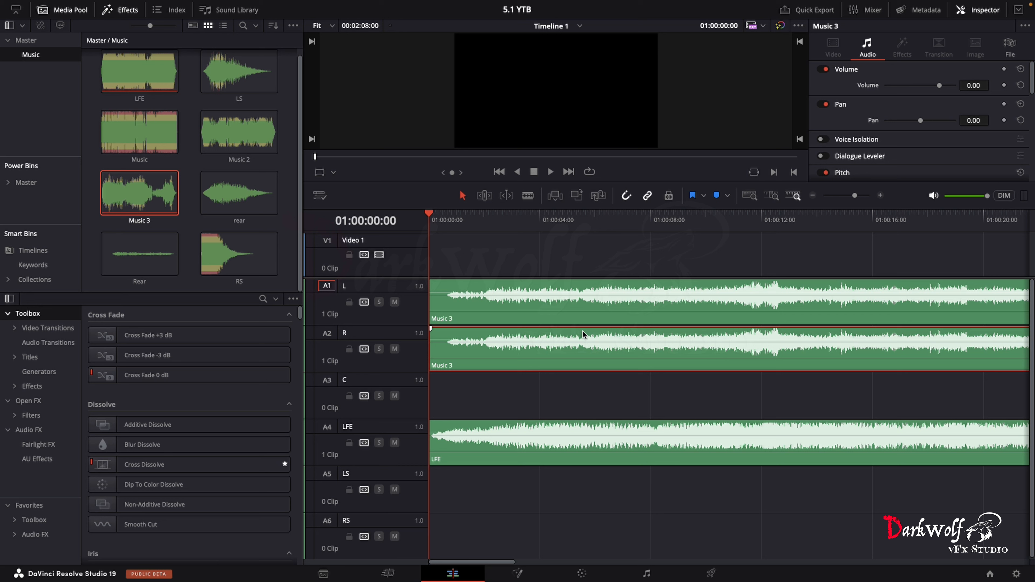
# Step: Place the RS clip at the start of the LS track followed by the LS clip, and the rear and Rear clips on the RS track
pyautogui.click(237, 217)
pyautogui.click(239, 254)
pyautogui.moveTo(239, 254); pyautogui.dragTo(433, 485)
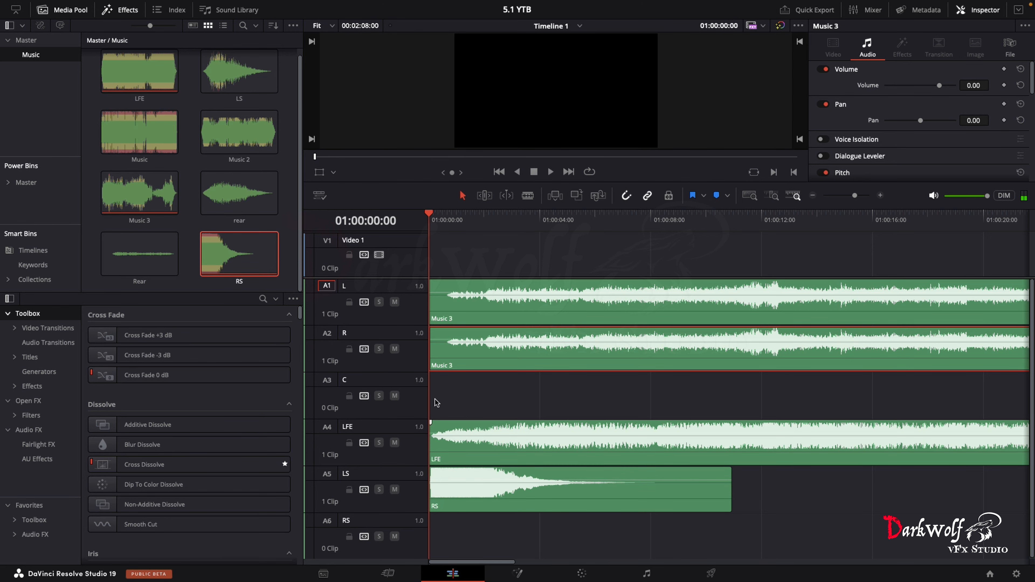
pyautogui.moveTo(239, 194); pyautogui.dragTo(590, 532)
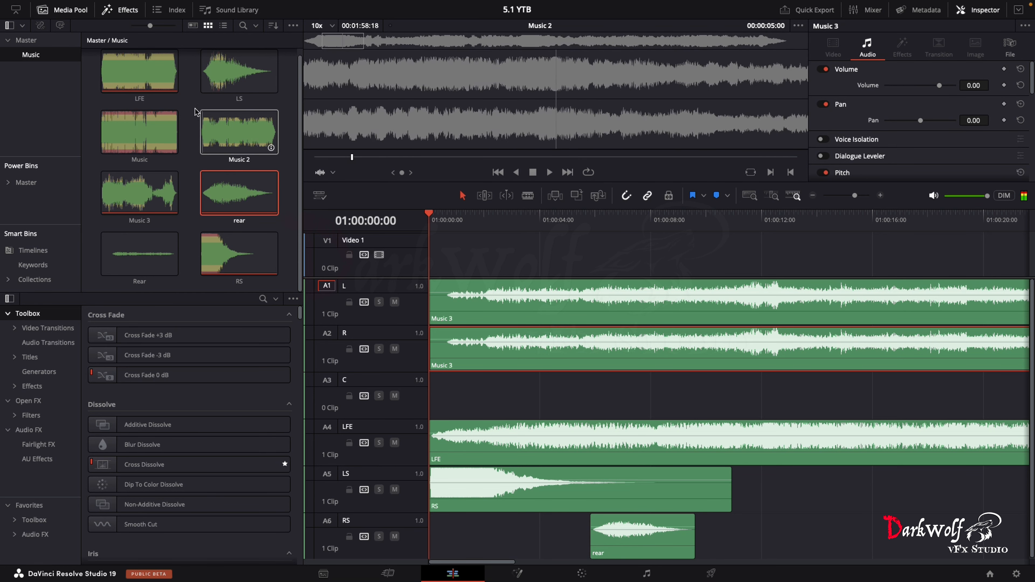
pyautogui.moveTo(239, 71); pyautogui.dragTo(711, 486)
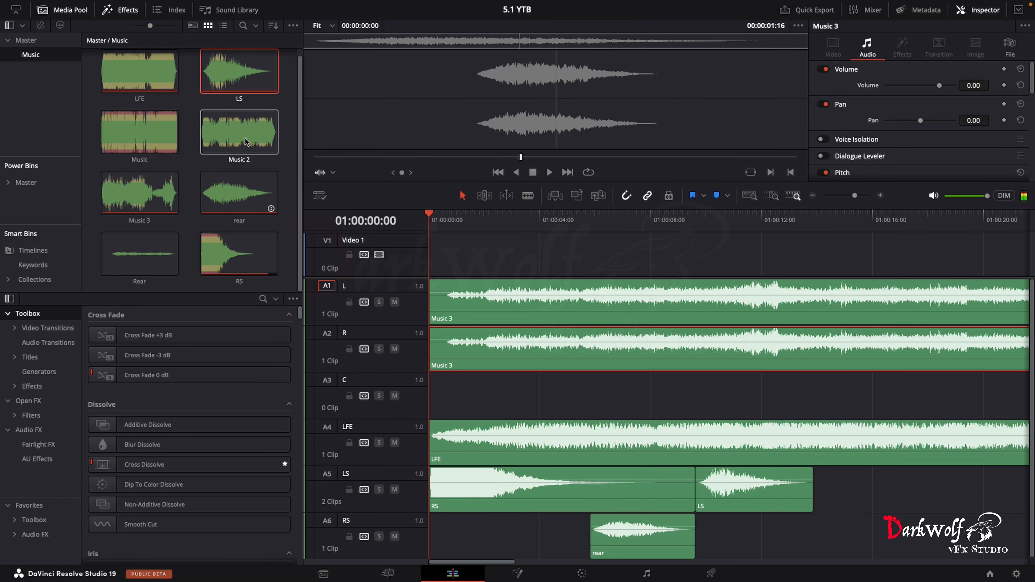
pyautogui.moveTo(147, 258); pyautogui.dragTo(789, 540)
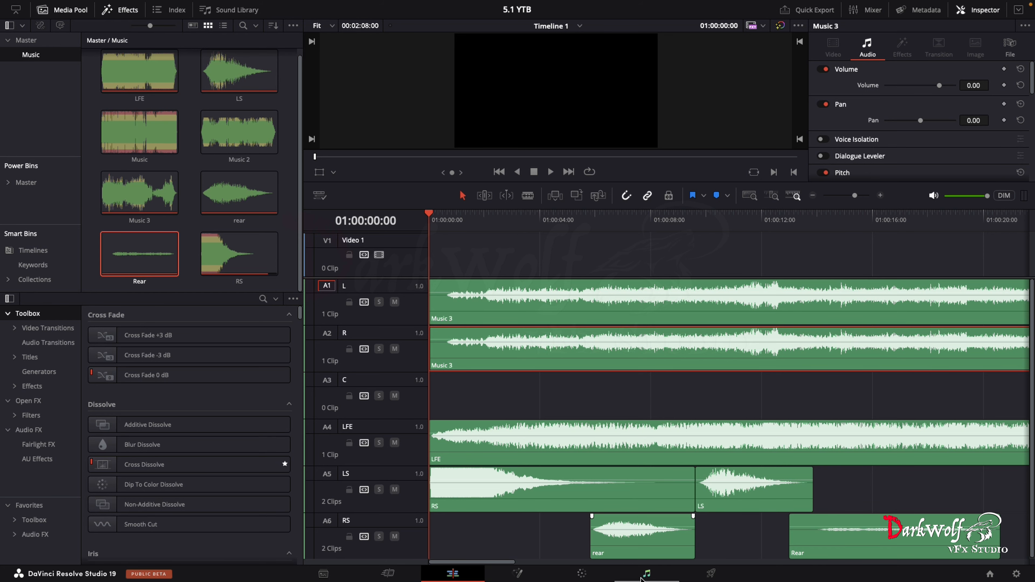
# Step: Open the ADR setup on the Fairlight page and set the record track to C
pyautogui.click(646, 574)
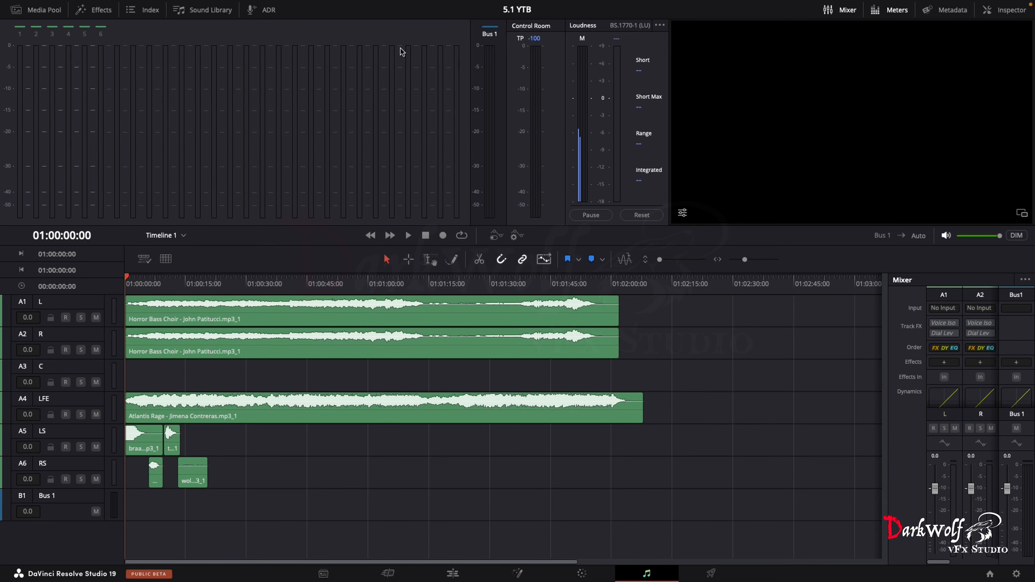
pyautogui.click(257, 11)
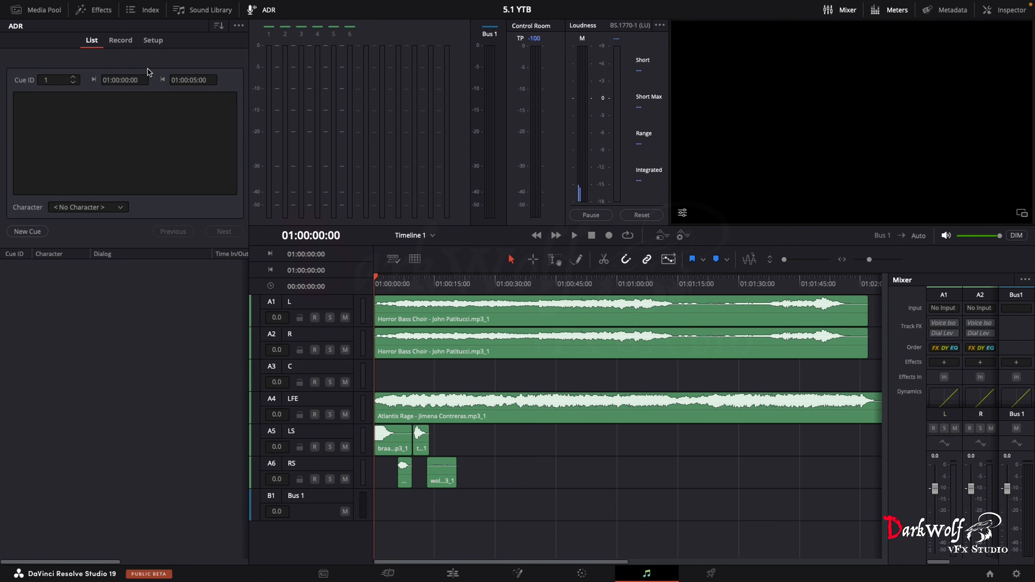
pyautogui.click(128, 44)
pyautogui.click(152, 41)
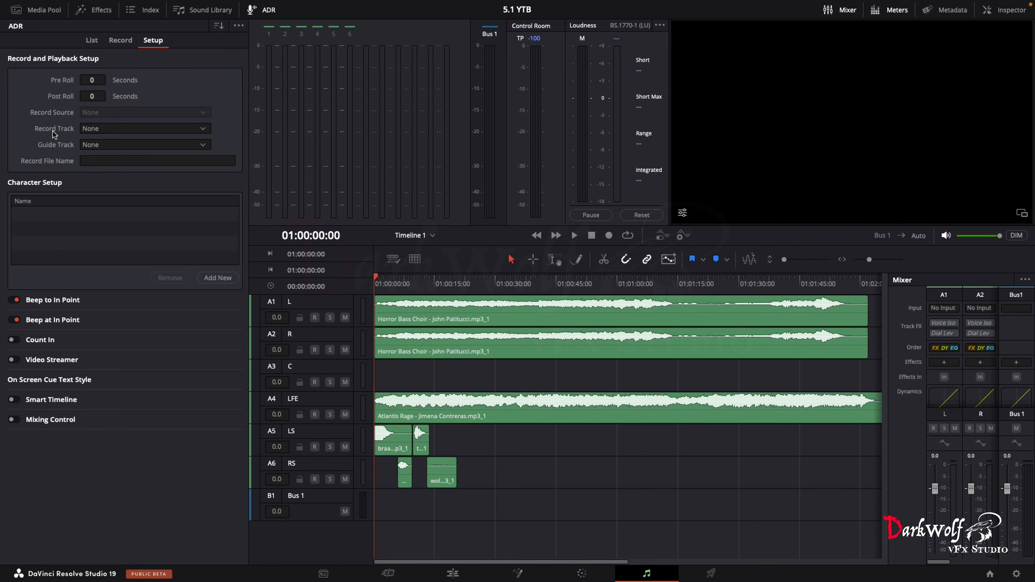
pyautogui.click(93, 132)
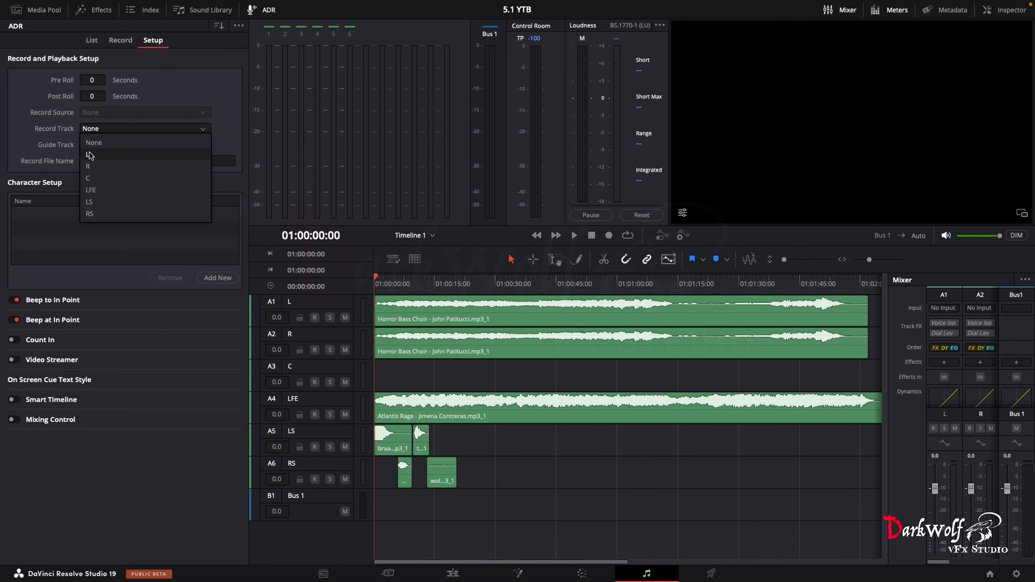
pyautogui.click(97, 182)
pyautogui.click(117, 114)
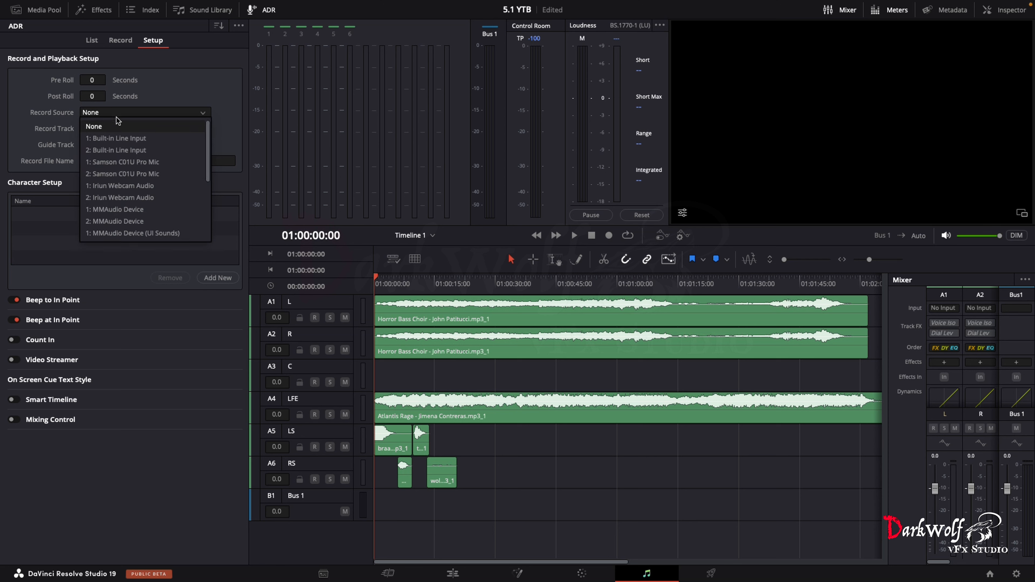
pyautogui.click(118, 126)
pyautogui.moveTo(501, 4)
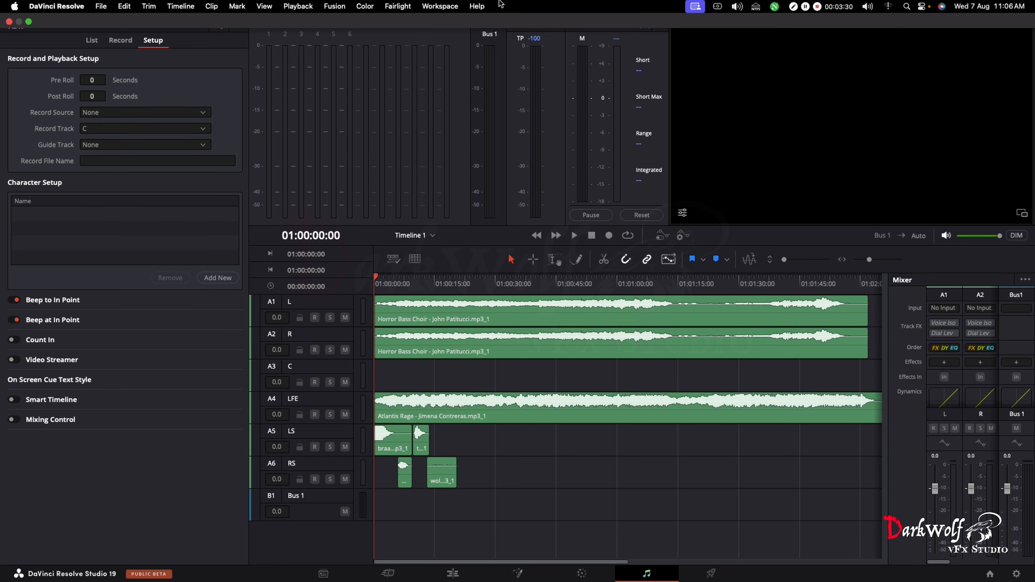
pyautogui.click(398, 6)
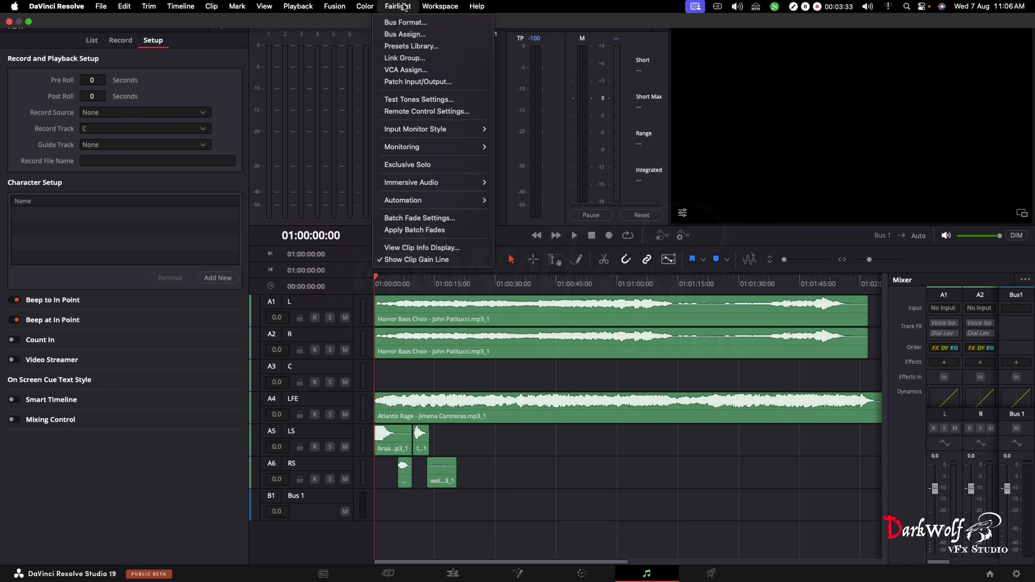
pyautogui.click(412, 82)
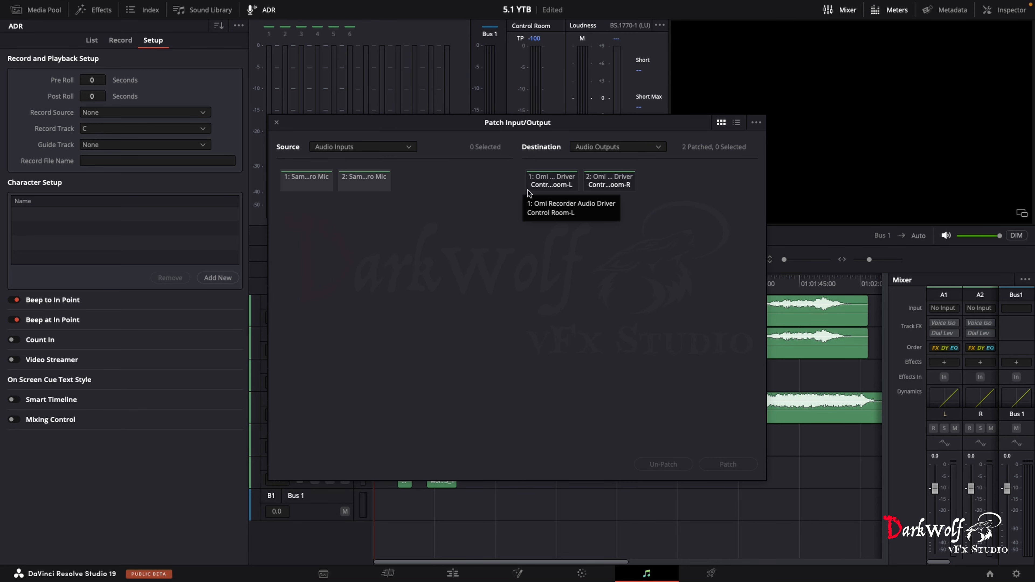
pyautogui.click(365, 186)
pyautogui.click(304, 181)
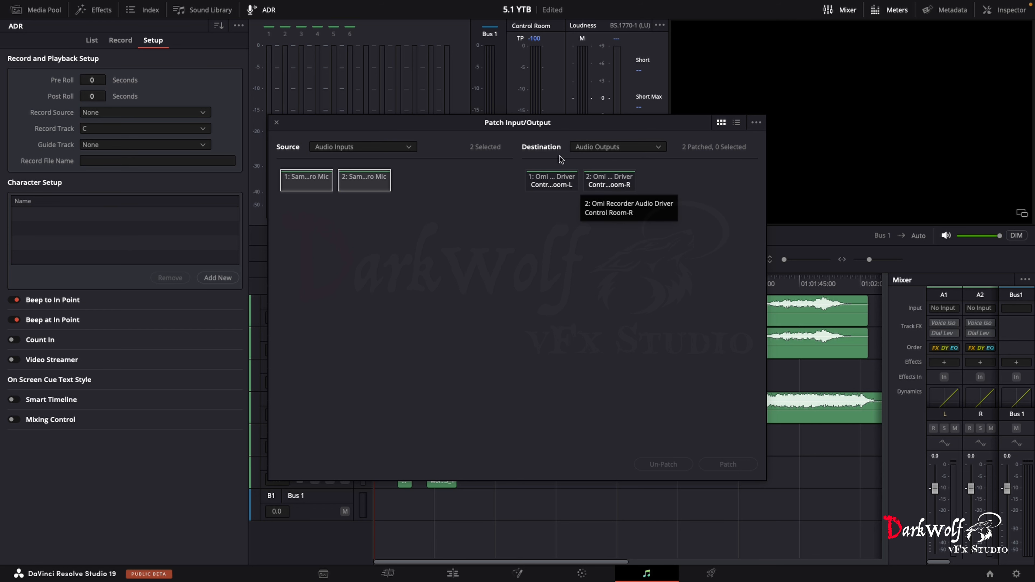
pyautogui.click(277, 123)
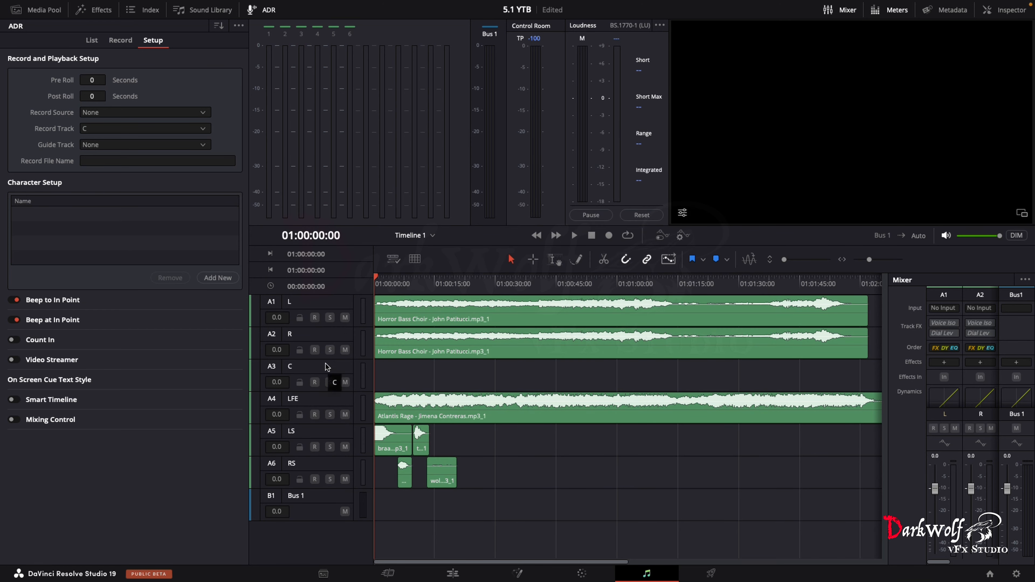
# Step: Select track C and set the ADR record source to 2: Samson C01U Pro Mic
pyautogui.click(324, 387)
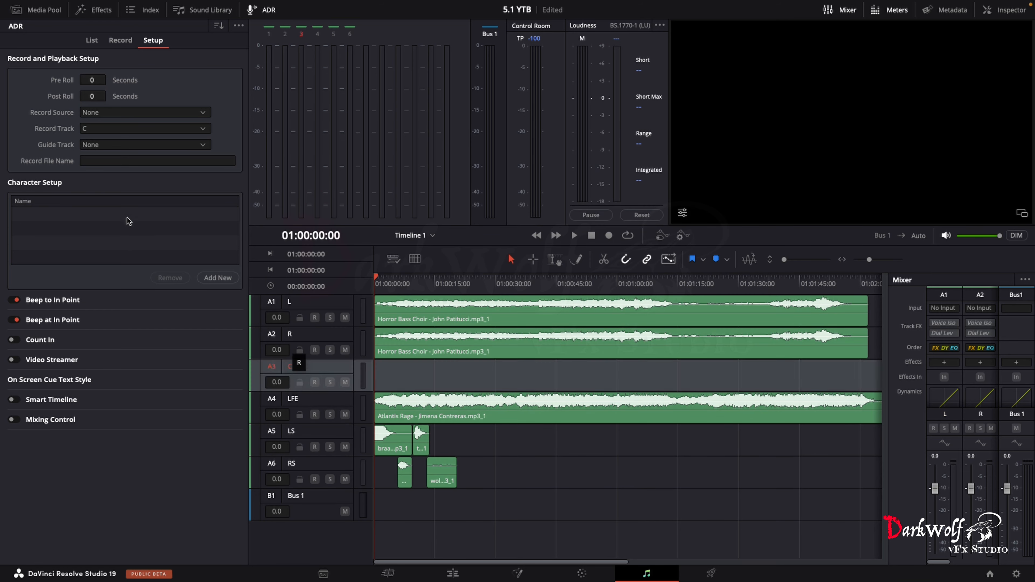
pyautogui.click(109, 126)
pyautogui.click(109, 126)
pyautogui.click(108, 112)
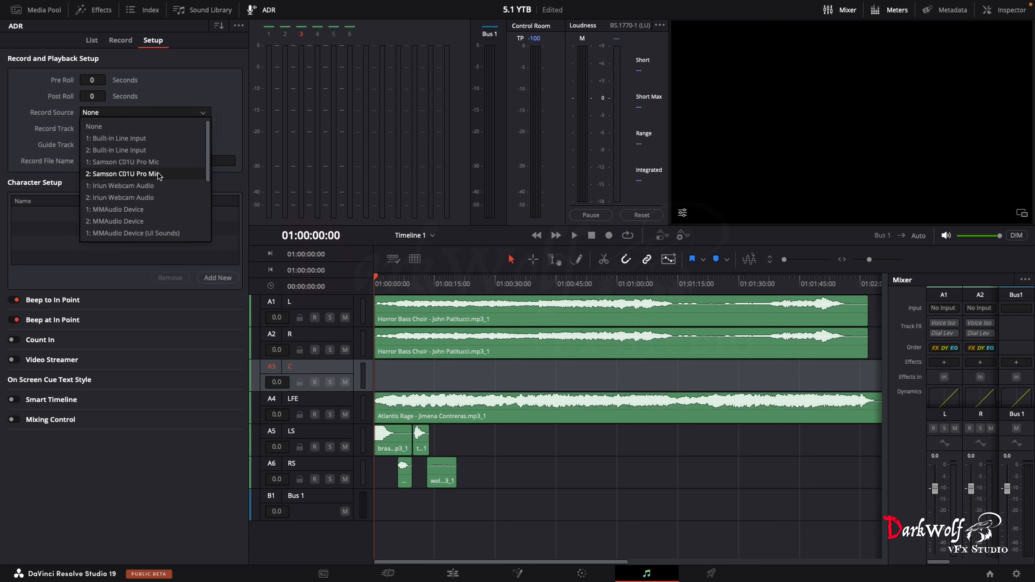
pyautogui.click(158, 174)
# Step: Arm track C and record a voice take of about 13 seconds from the start of the timeline
pyautogui.click(314, 382)
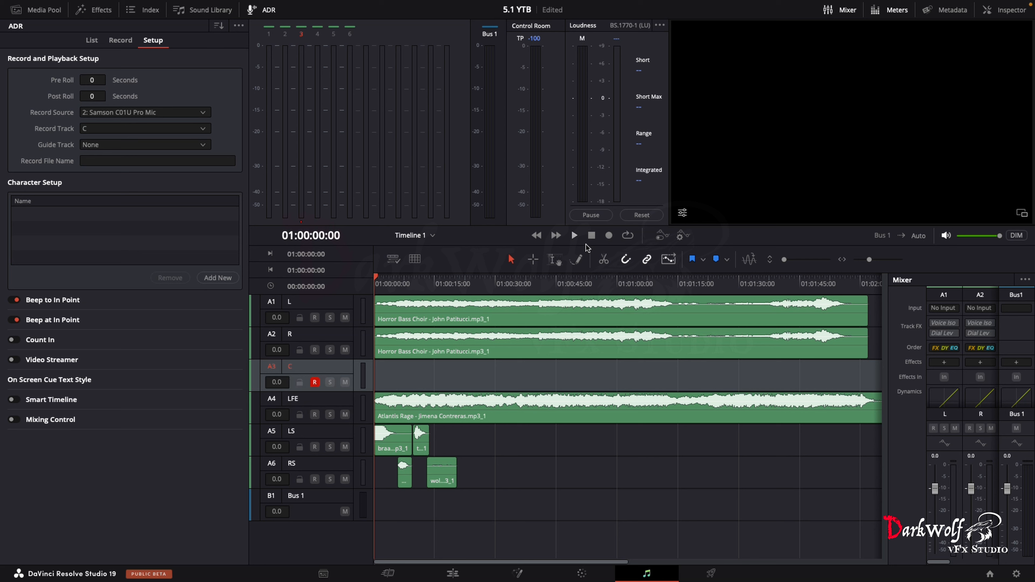
pyautogui.click(610, 236)
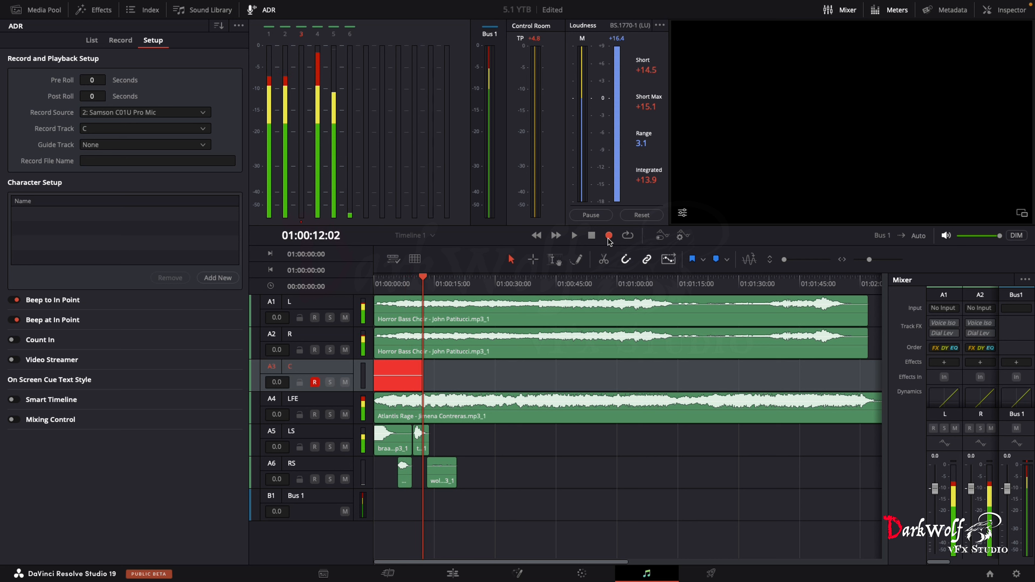
pyautogui.press('space')
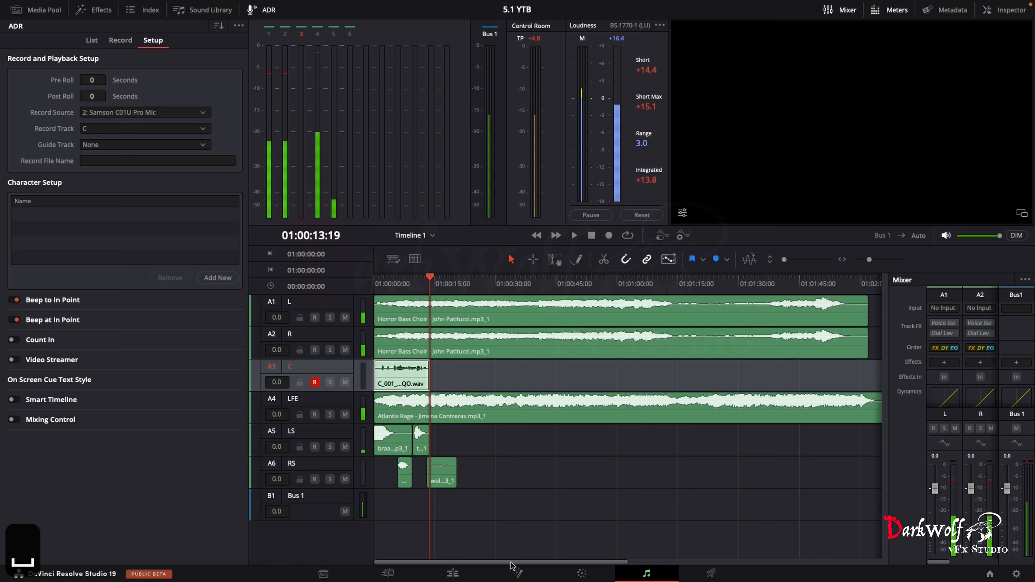
# Step: Return to the Edit page and raise the volume of the C_001 clip on track C
pyautogui.click(478, 572)
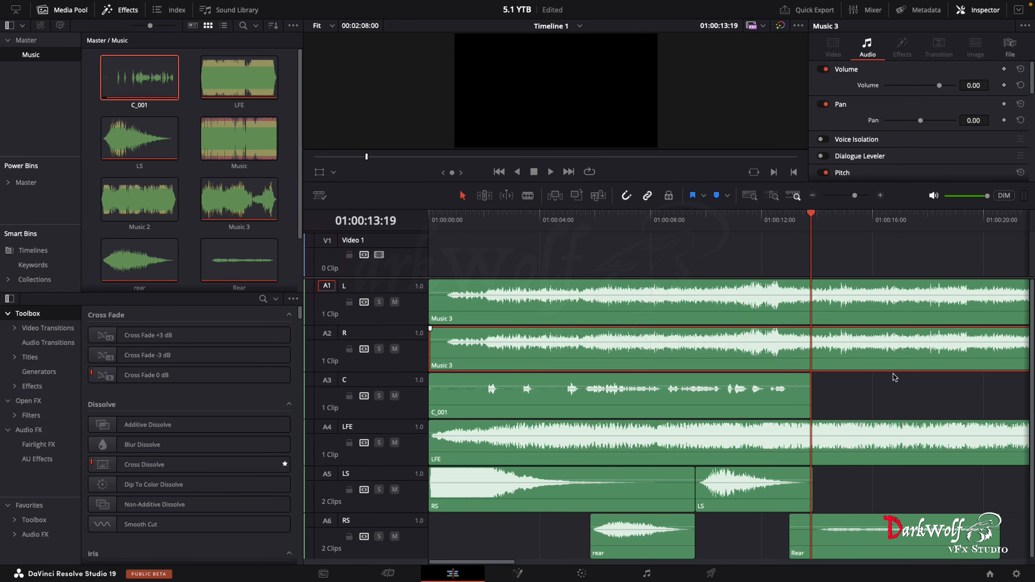
pyautogui.moveTo(985, 221); pyautogui.dragTo(661, 220)
pyautogui.moveTo(674, 332); pyautogui.dragTo(528, 382)
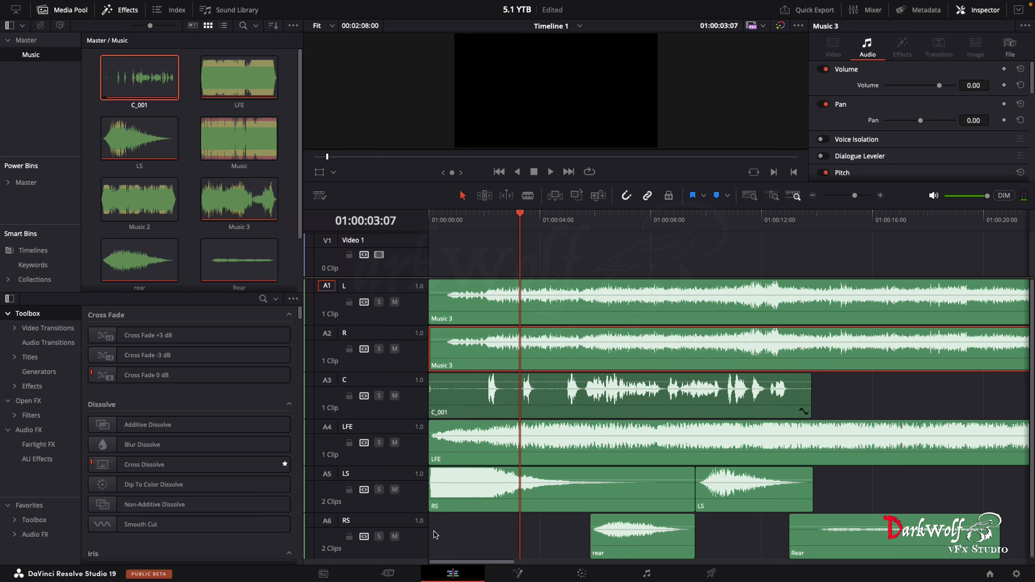
# Step: Link tracks L, R, C, LFE, LS and RS as a 5.1 group
pyautogui.moveTo(287, 9)
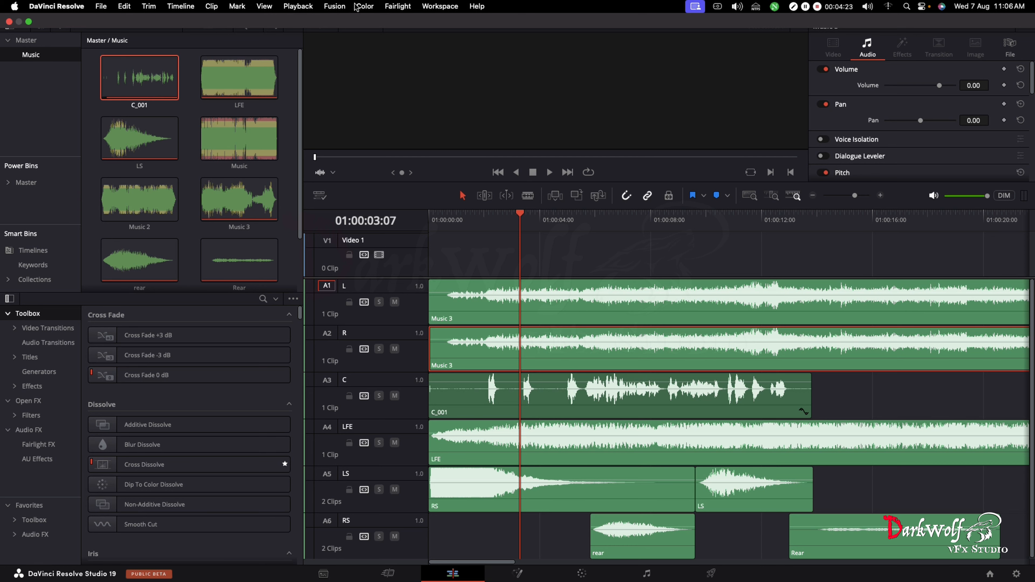
pyautogui.click(385, 5)
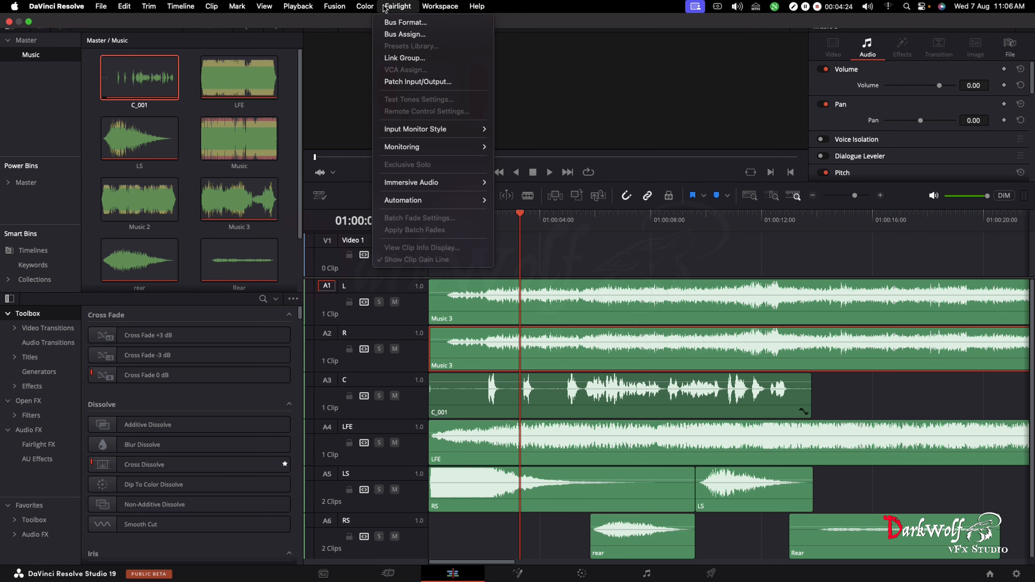
pyautogui.click(408, 57)
pyautogui.click(554, 111)
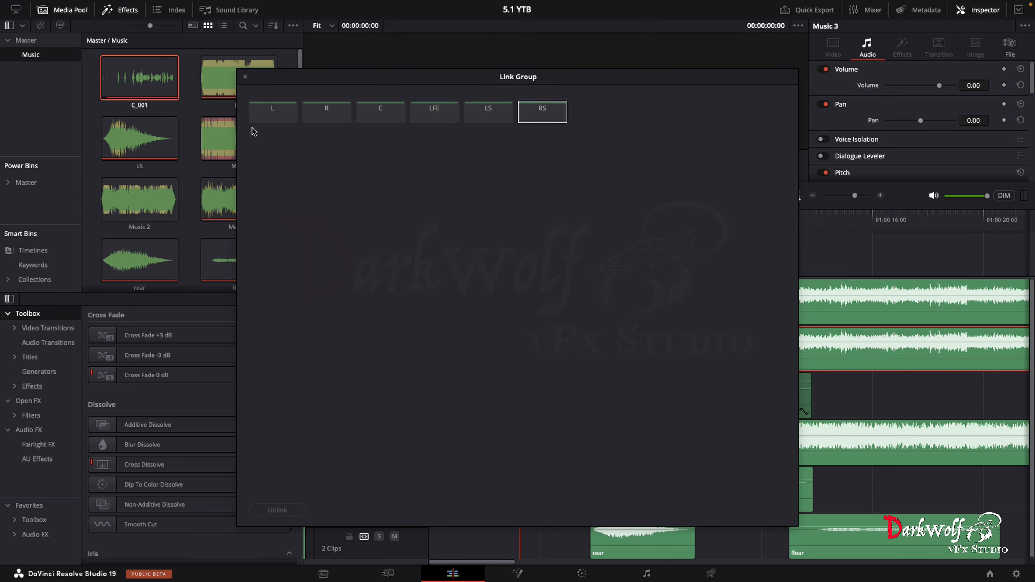
pyautogui.keyDown('shift'); pyautogui.click(273, 119); pyautogui.keyUp('shift')
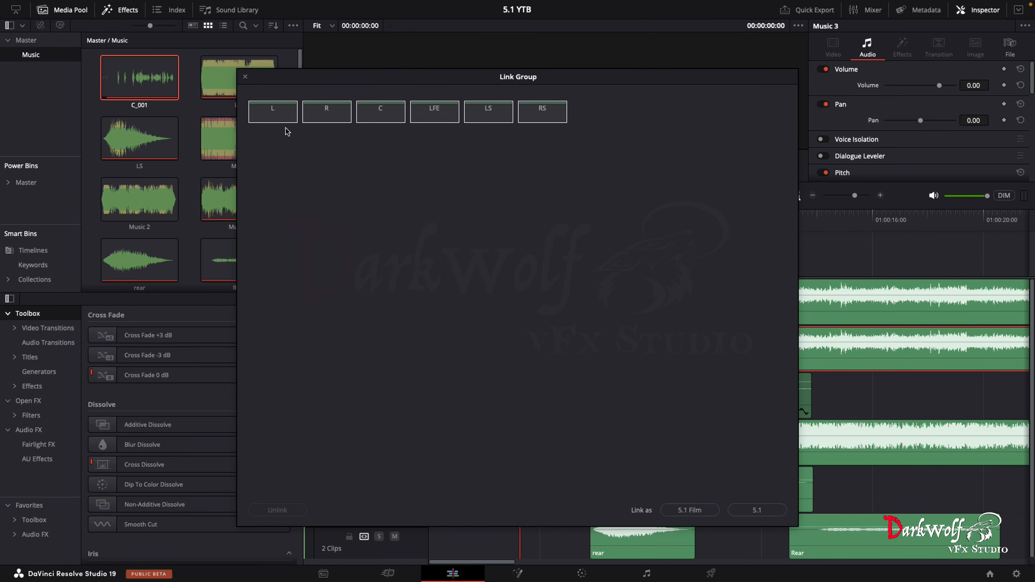
pyautogui.click(741, 516)
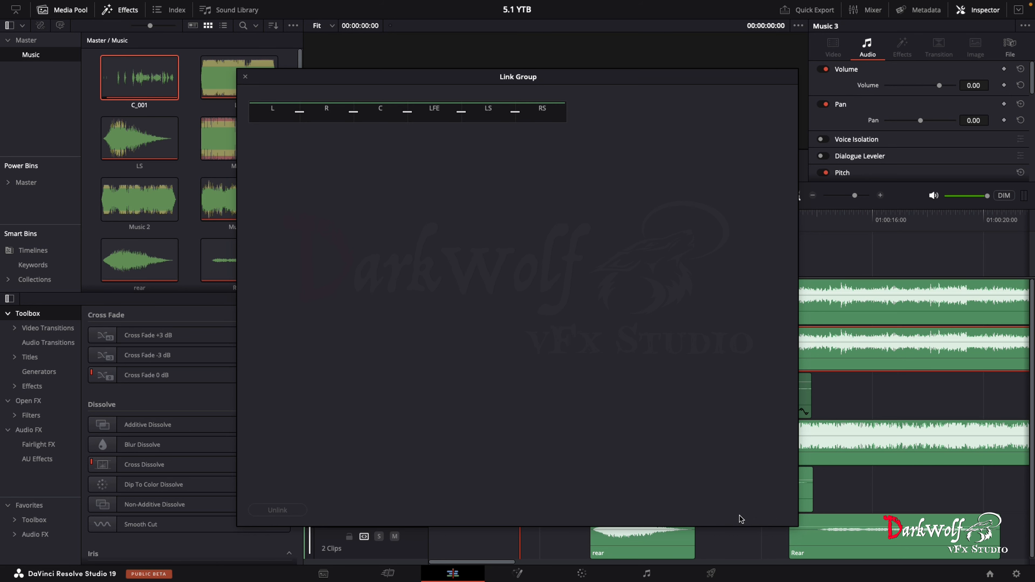
pyautogui.click(245, 78)
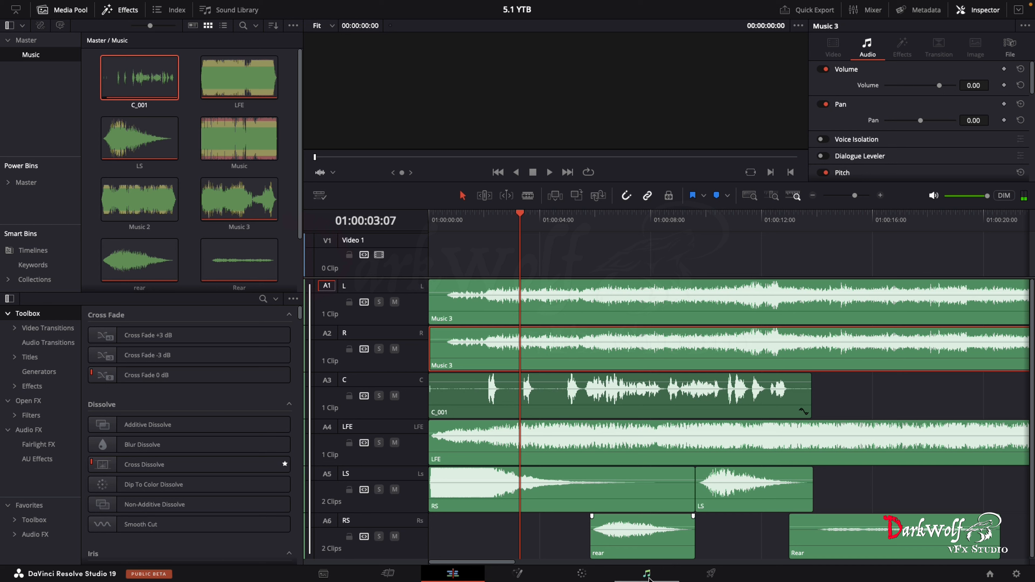
# Step: Open the Fairlight page and inspect the surround pan and bus output of the linked tracks in the mixer
pyautogui.click(652, 576)
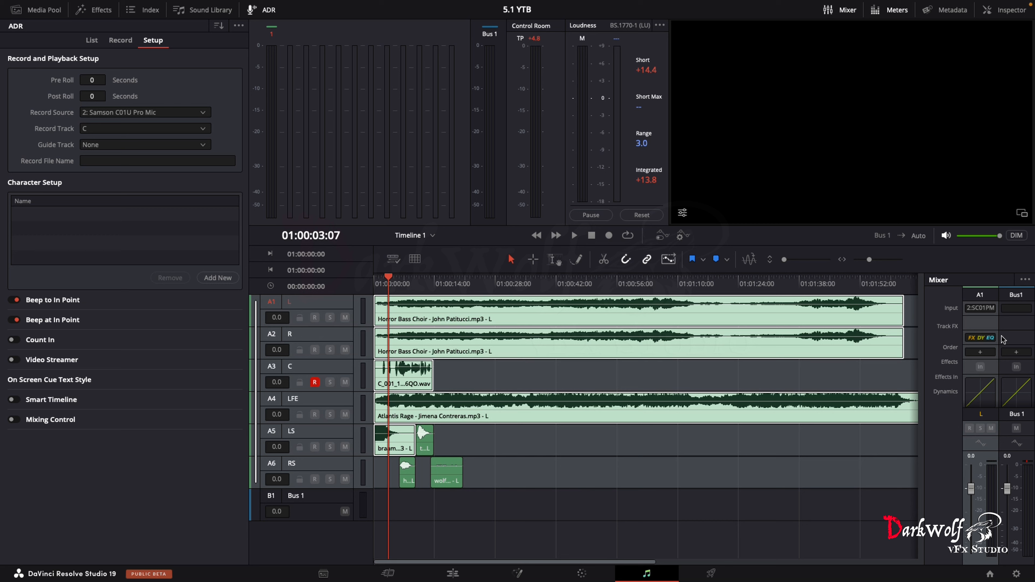
pyautogui.scroll(-5, 1004, 367)
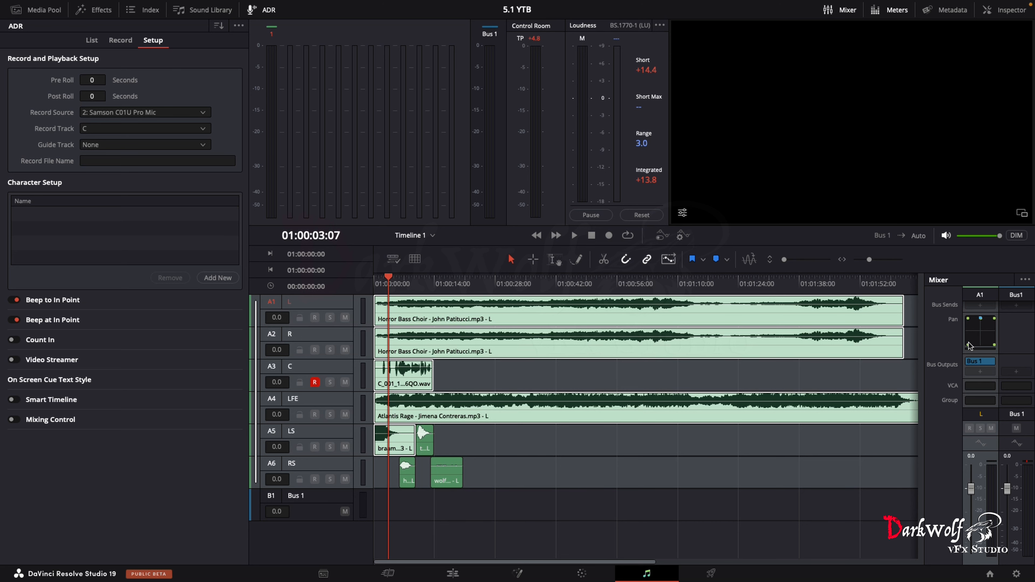
pyautogui.click(1005, 344)
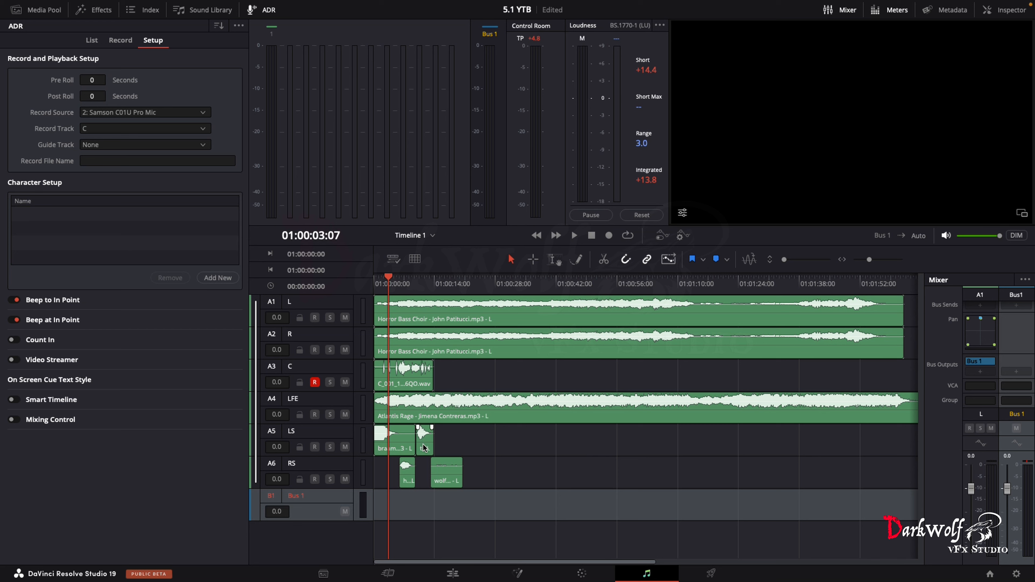
pyautogui.click(571, 450)
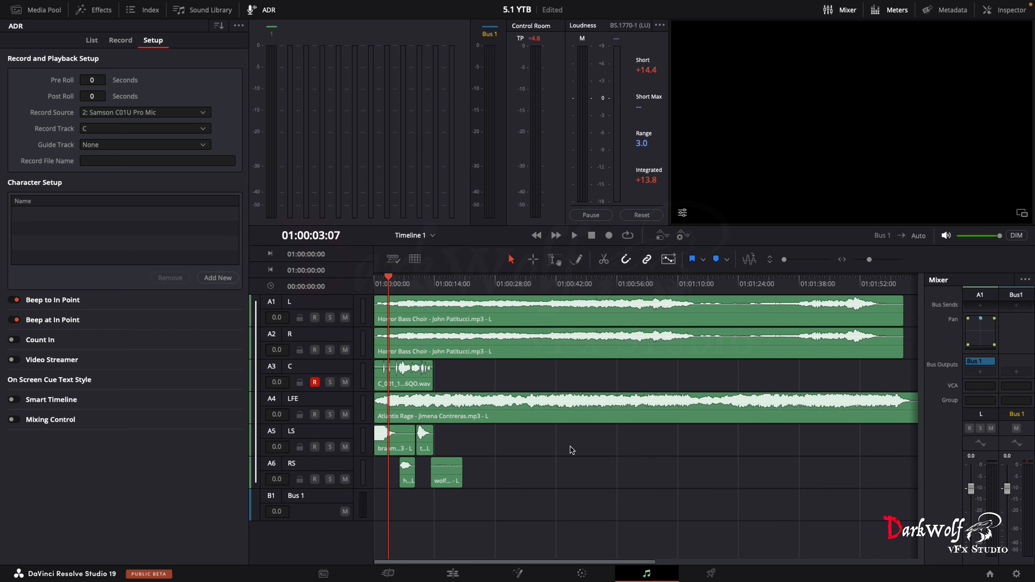
# Step: Undo the 5.1 track link, check the unlinked tracks on the Edit page, and return to the Fairlight page
pyautogui.press('super+z')
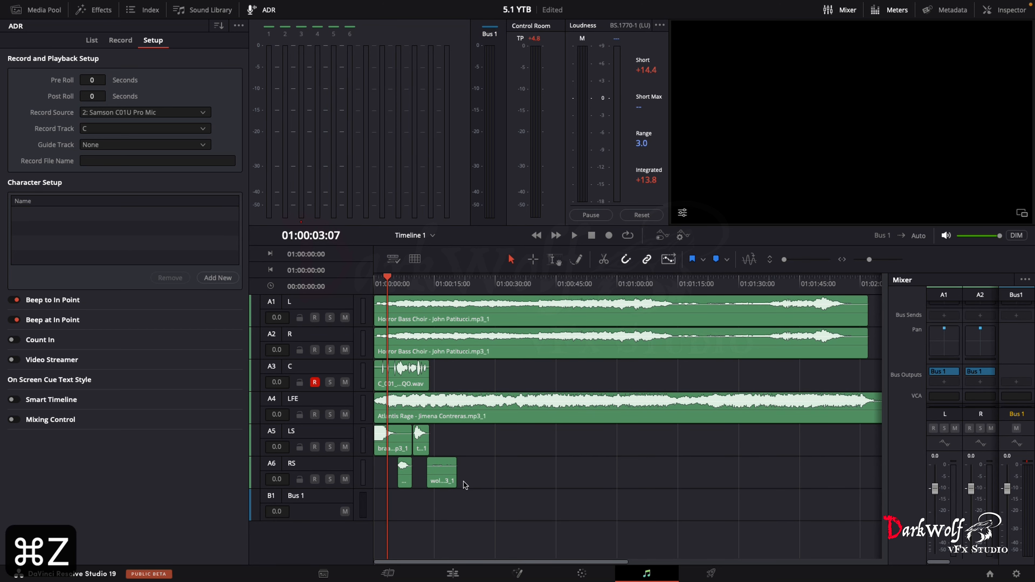
pyautogui.moveTo(364, 8)
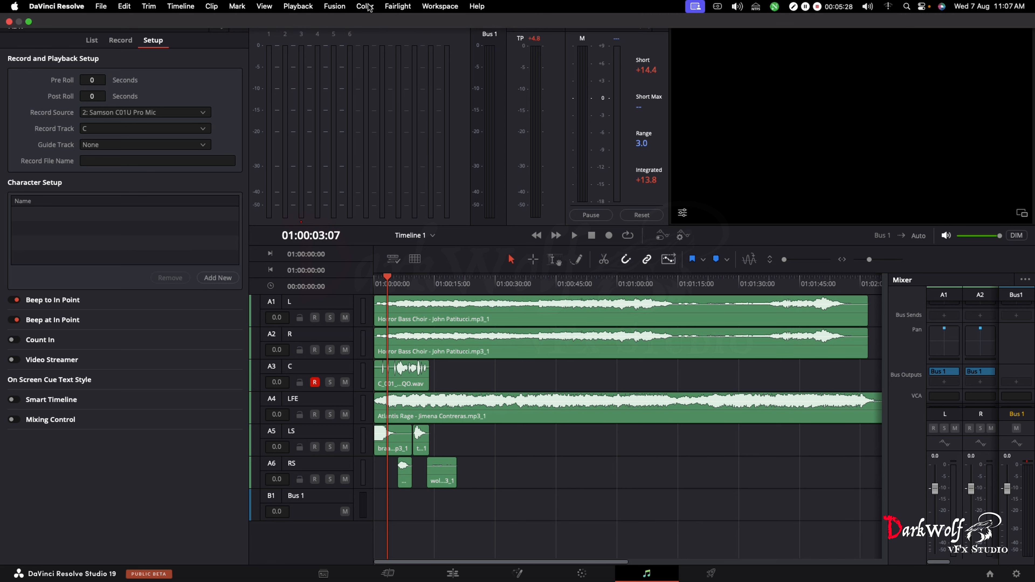
pyautogui.click(403, 5)
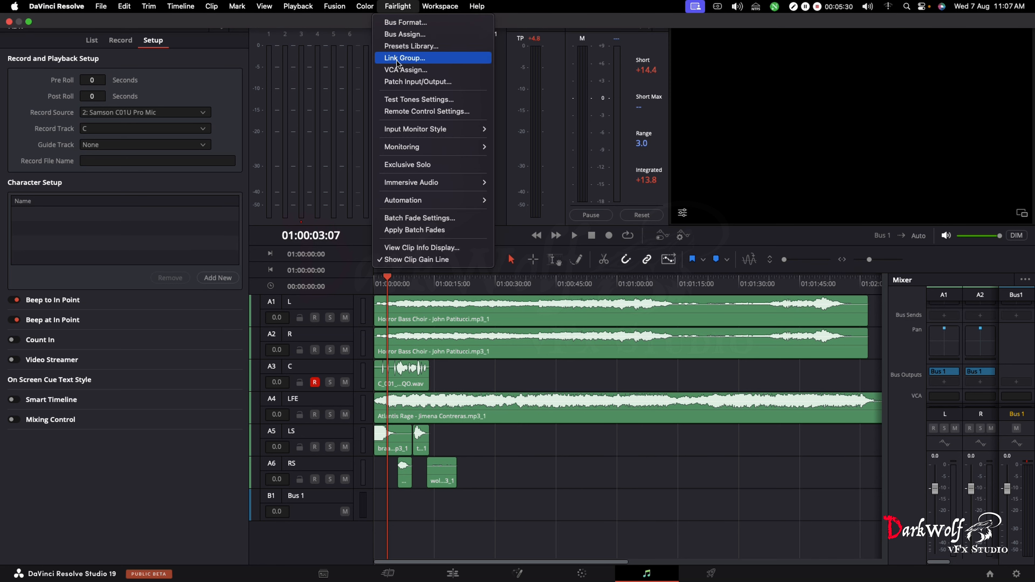
pyautogui.click(651, 420)
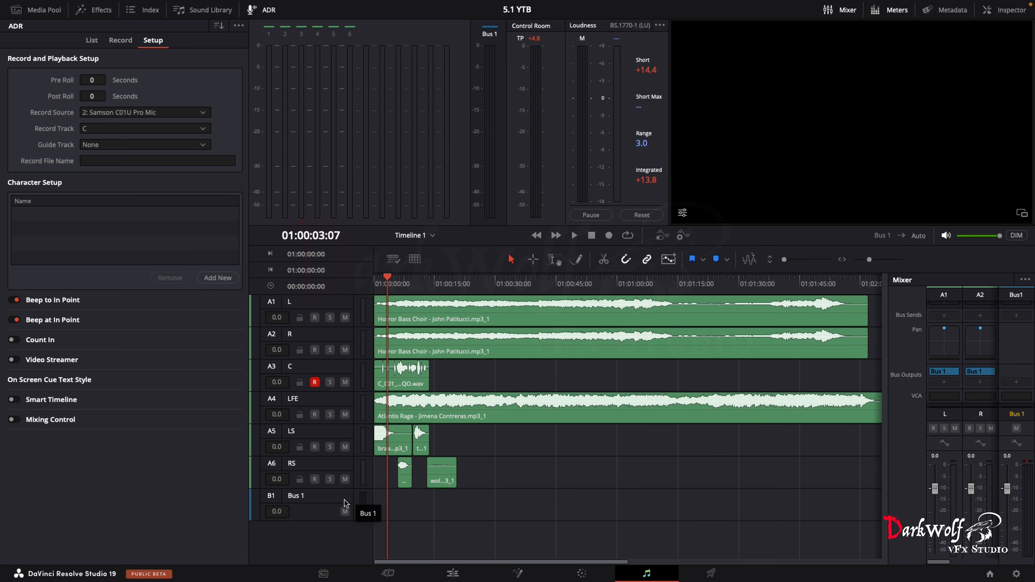
pyautogui.click(453, 573)
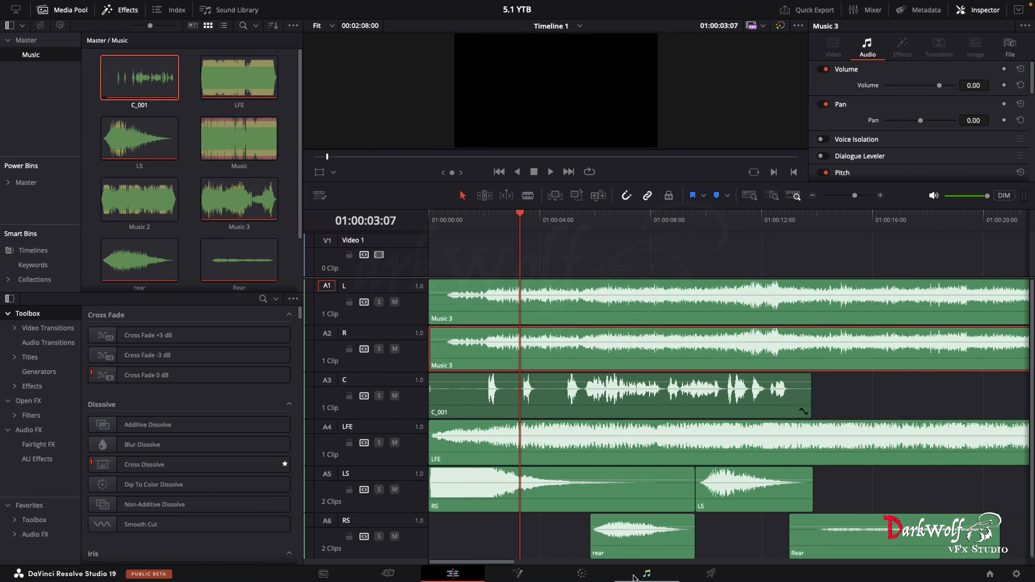
pyautogui.click(647, 574)
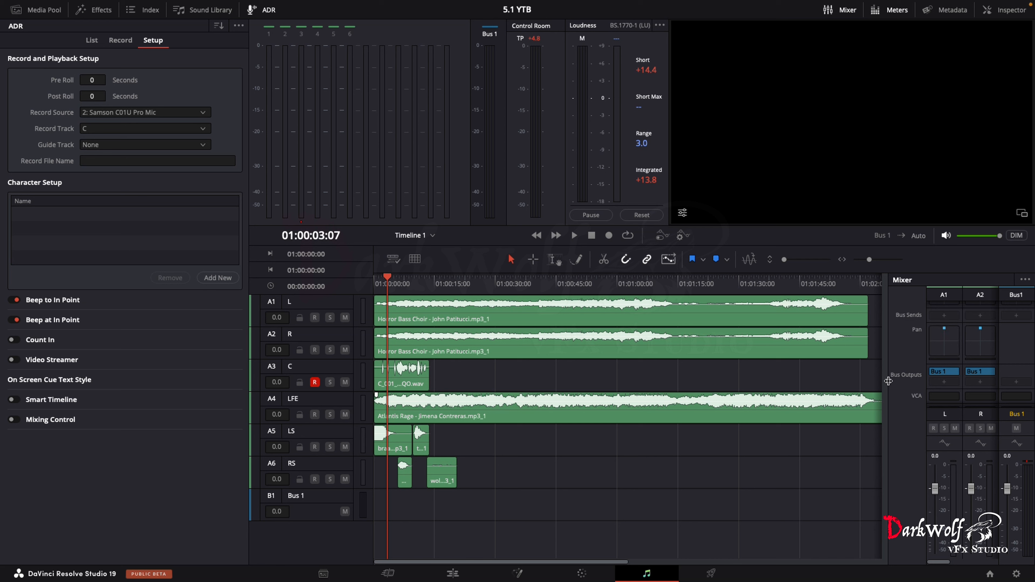
# Step: Widen the mixer to show all six tracks and pan L front left, R front right, LS rear left and RS rear right
pyautogui.moveTo(887, 381); pyautogui.dragTo(570, 443)
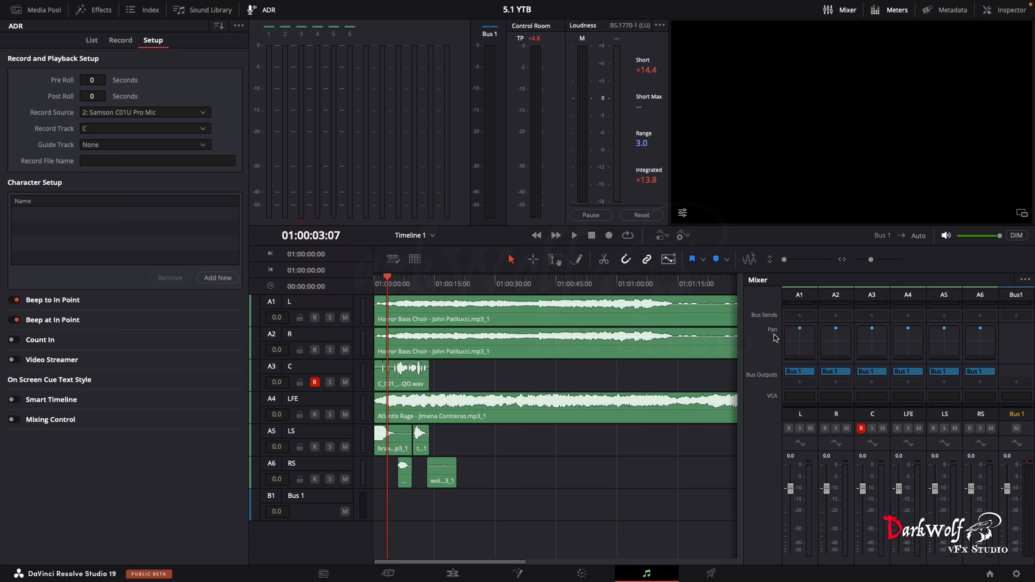
pyautogui.moveTo(801, 333); pyautogui.dragTo(777, 331)
pyautogui.moveTo(843, 332); pyautogui.dragTo(922, 363)
pyautogui.moveTo(980, 328); pyautogui.dragTo(998, 357)
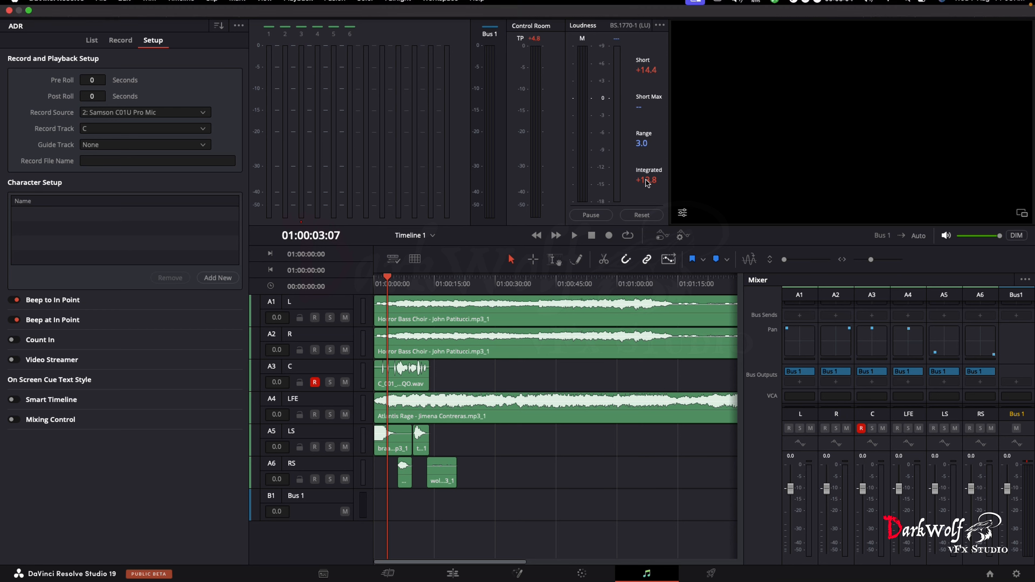
# Step: Undo all the manual pan changes on the tracks in the mixer
pyautogui.press('super+z')
pyautogui.press('super+z')
pyautogui.press('super+z')
pyautogui.press('super+z')
pyautogui.press('super+z')
pyautogui.press('super+z')
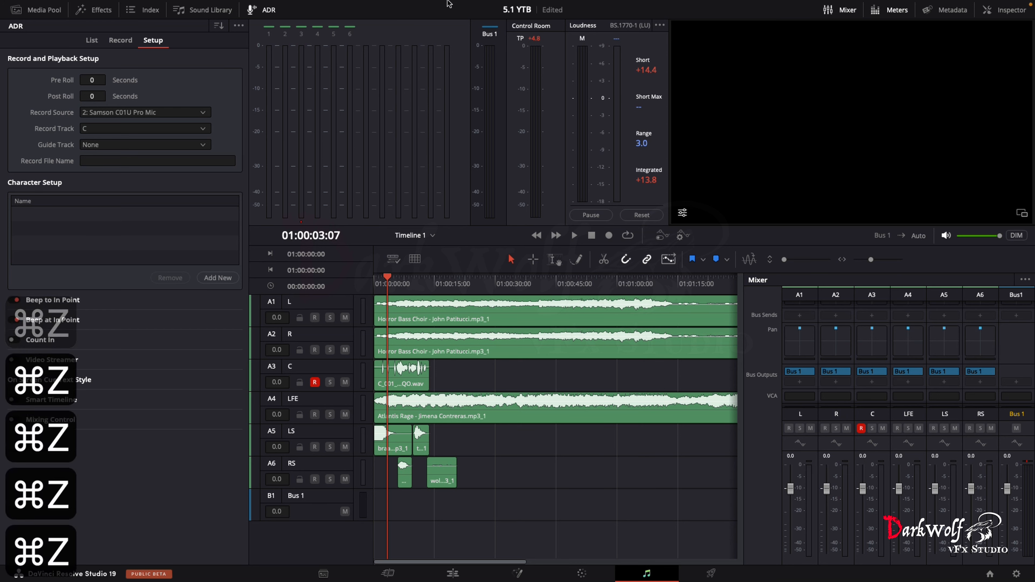
# Step: Link all six tracks from L to RS as a 5.1 group again
pyautogui.click(402, 6)
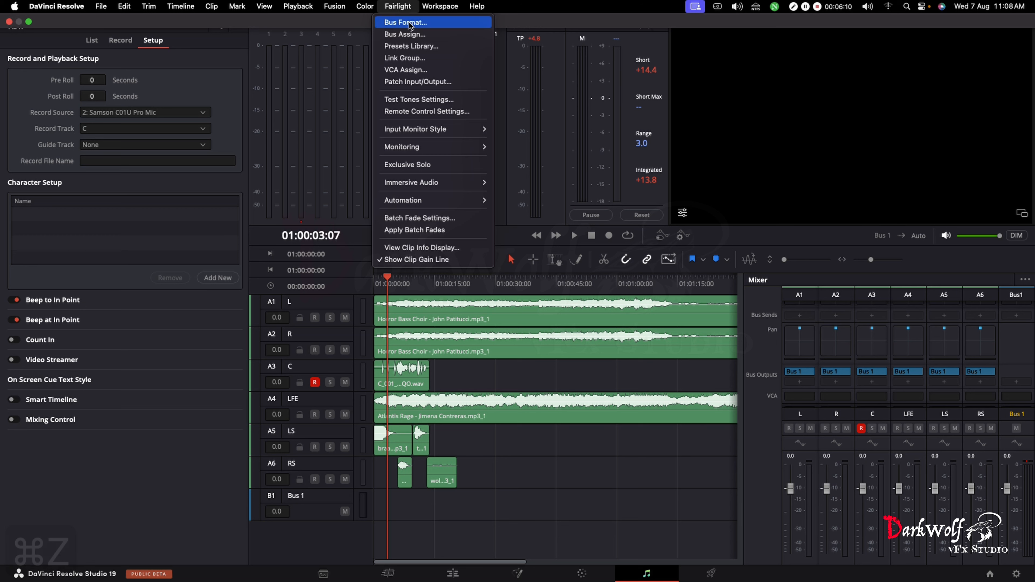
pyautogui.click(414, 65)
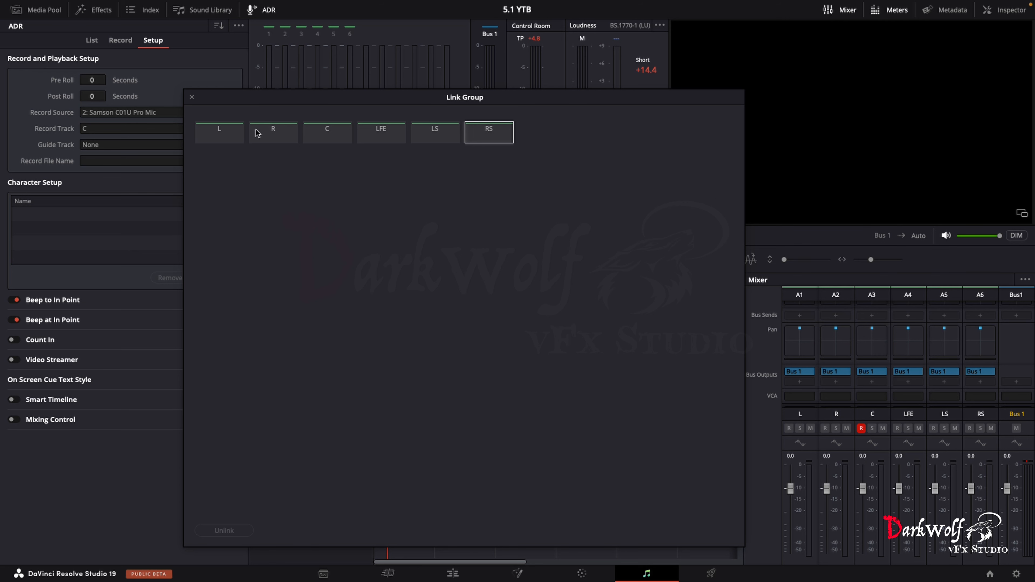
pyautogui.keyDown('shift'); pyautogui.click(236, 134); pyautogui.keyUp('shift')
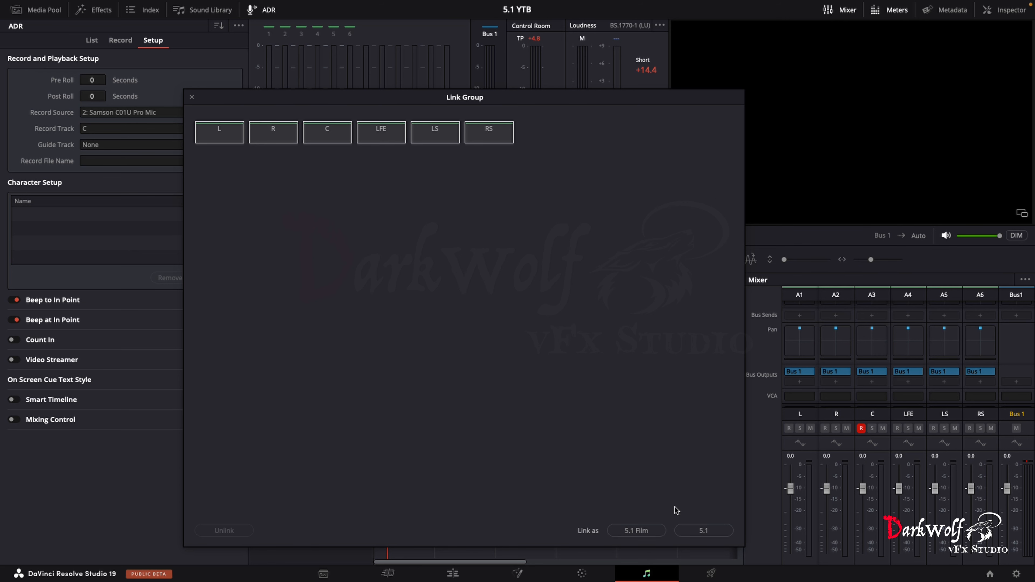
pyautogui.click(710, 529)
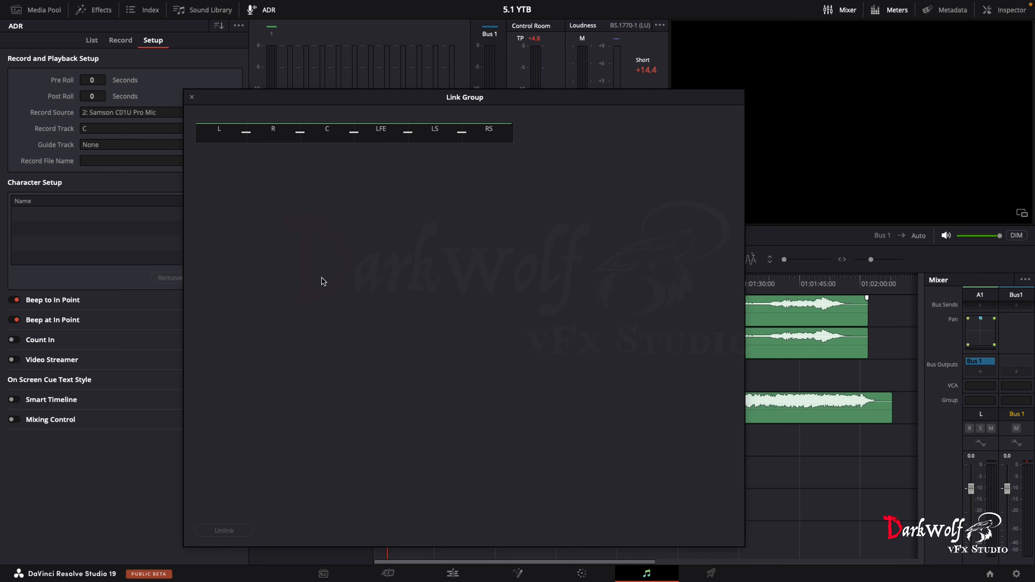
pyautogui.click(192, 97)
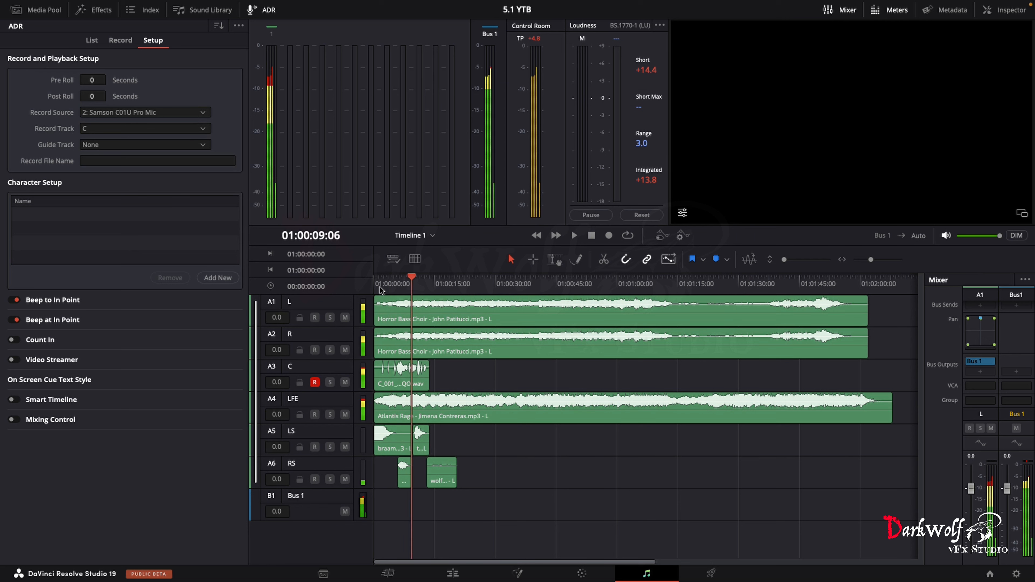
# Step: Play the linked tracks from the start of the timeline and examine the track 1 and Bus 1 meters
pyautogui.moveTo(380, 290); pyautogui.dragTo(366, 292)
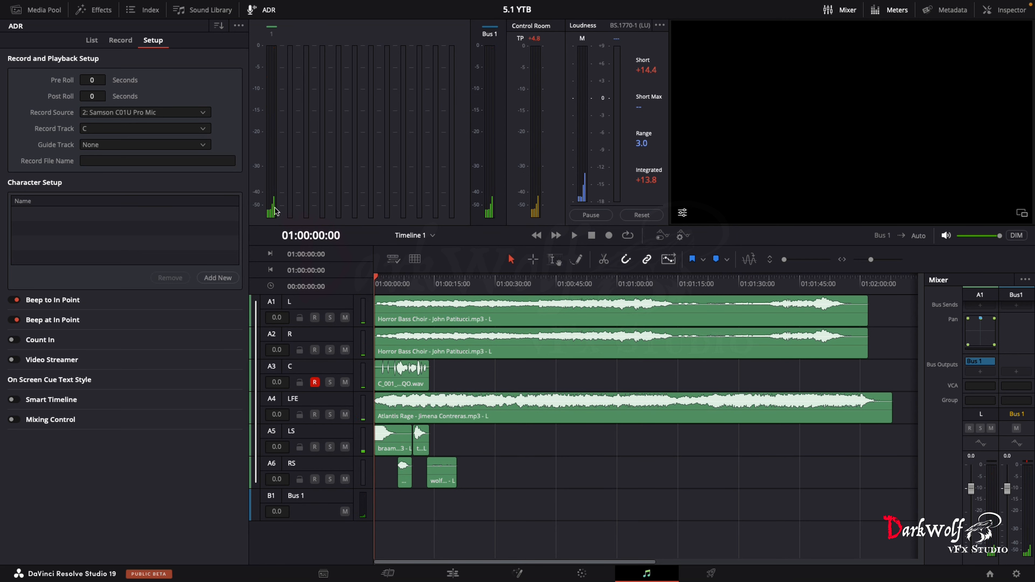
pyautogui.press('space')
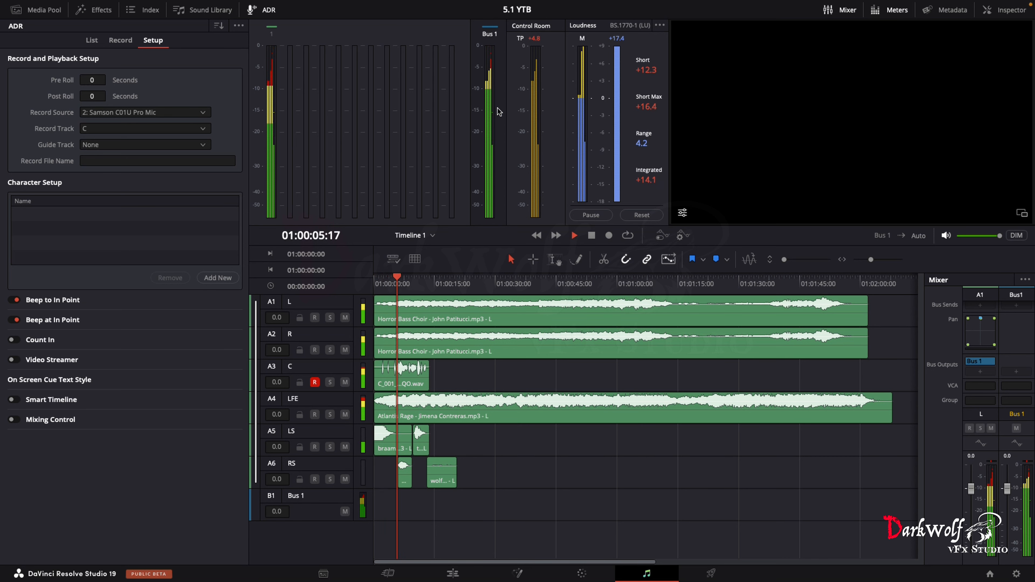
pyautogui.press('space')
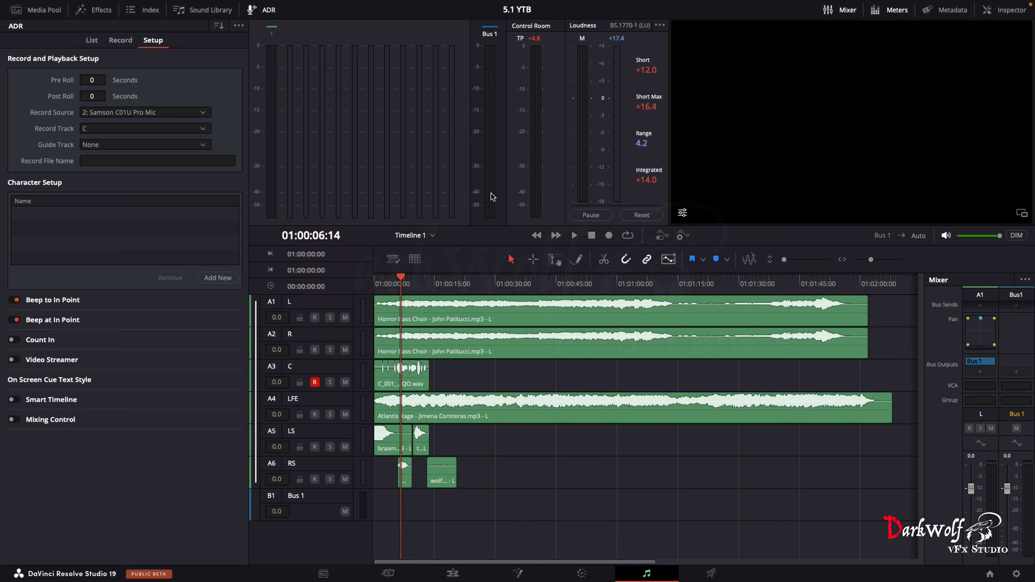
# Step: Undo the 5.1 track link from the Edit page and return to the Fairlight page
pyautogui.click(445, 576)
pyautogui.press('super+z')
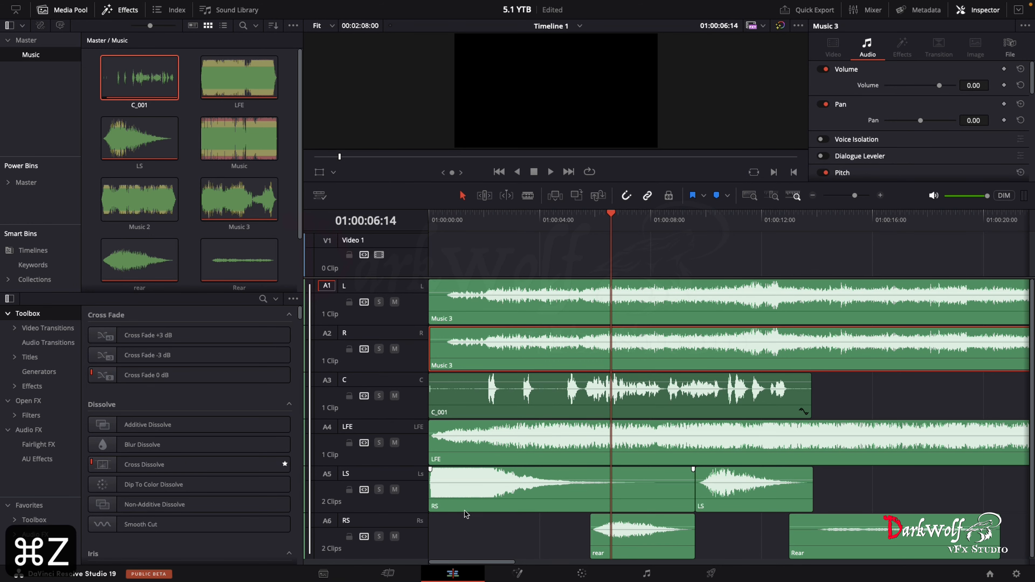
pyautogui.click(641, 579)
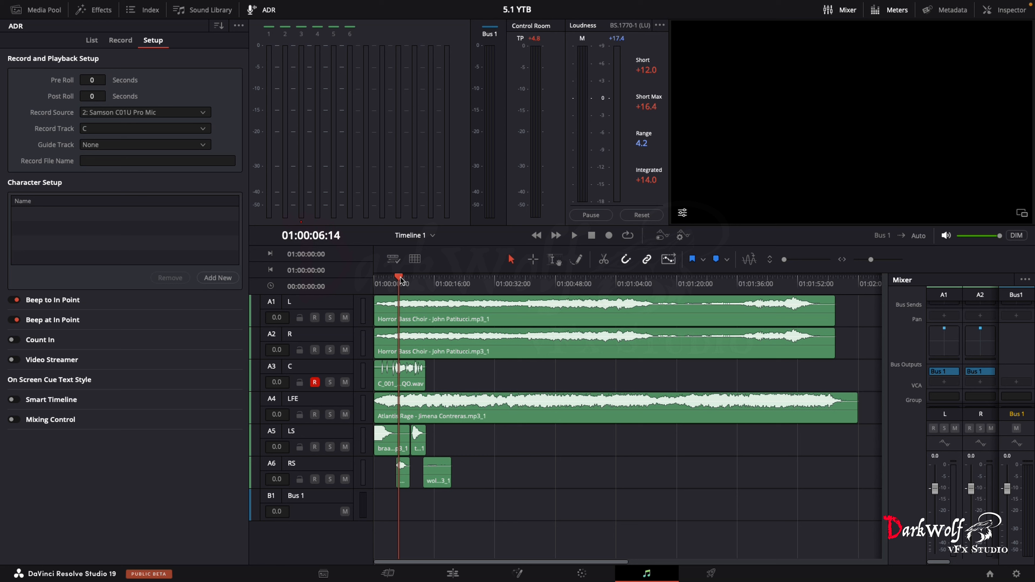
# Step: Play the unlinked tracks from the start of the timeline and compare the individual channel meters with Bus 1
pyautogui.moveTo(401, 279); pyautogui.dragTo(363, 290)
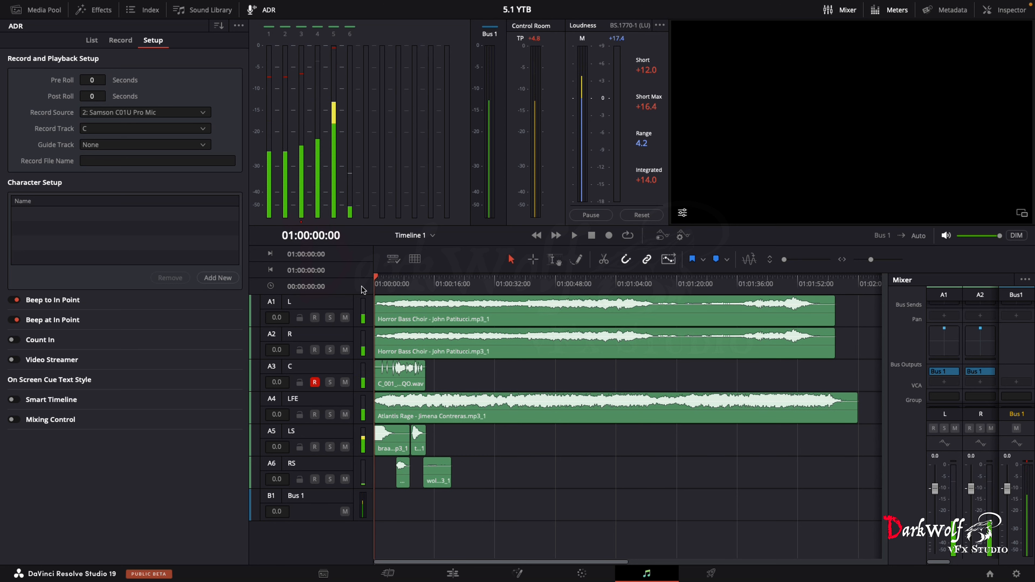
pyautogui.press('space')
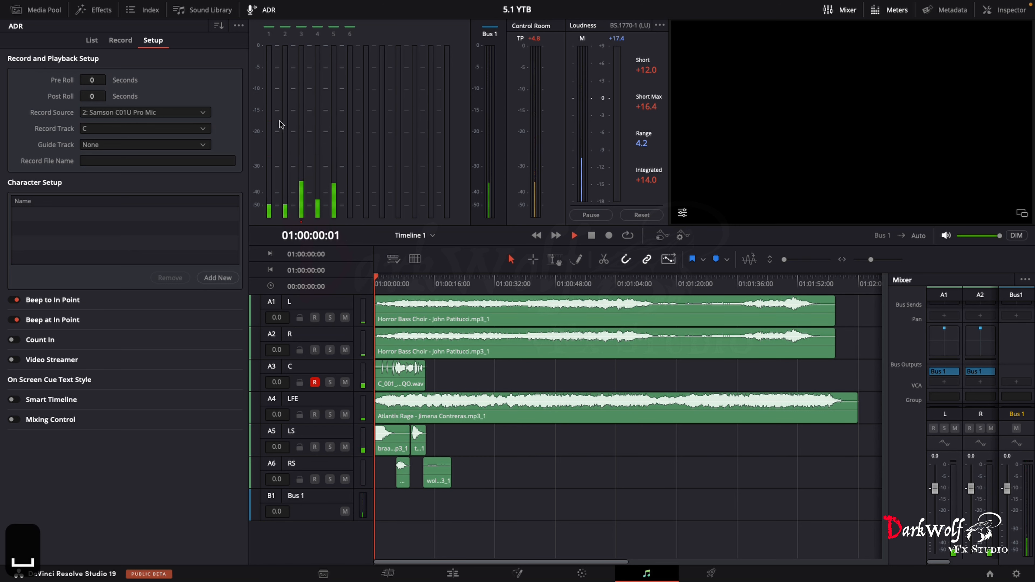
pyautogui.press('space')
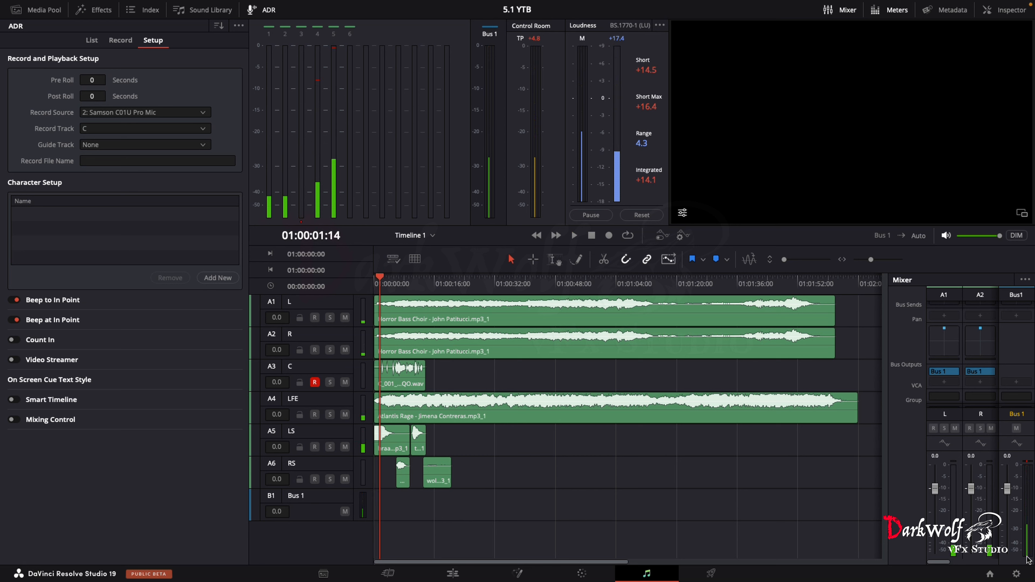
pyautogui.press('space')
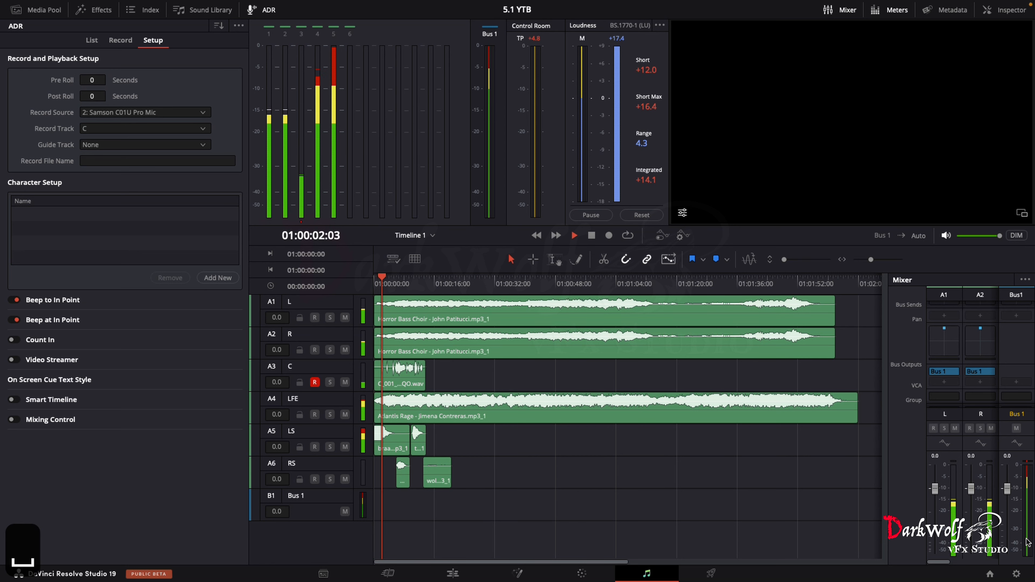
pyautogui.press('space')
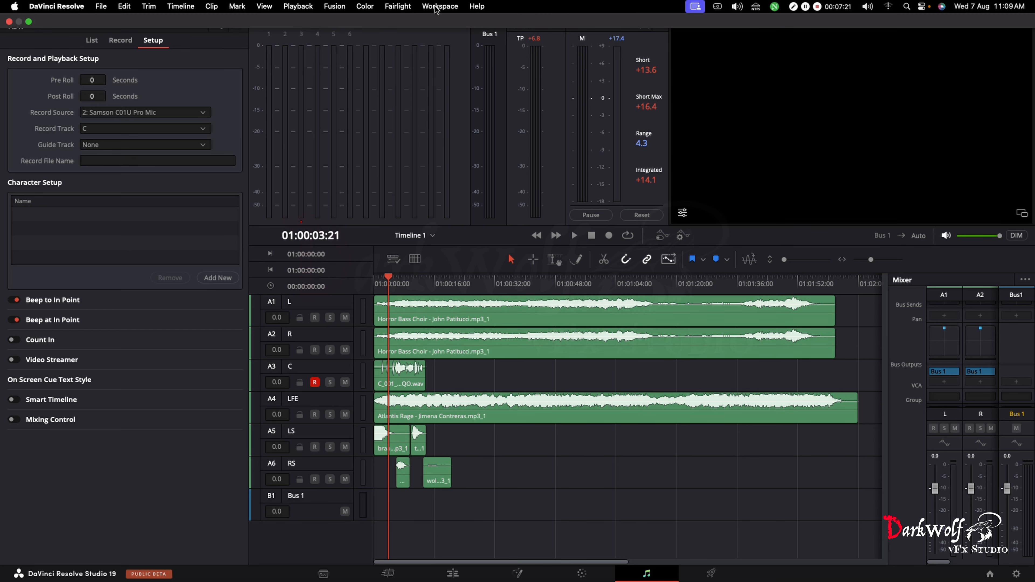
# Step: Link all six tracks from L to RS as a 5.1 group once more and play from near the timeline start
pyautogui.click(398, 6)
pyautogui.click(419, 58)
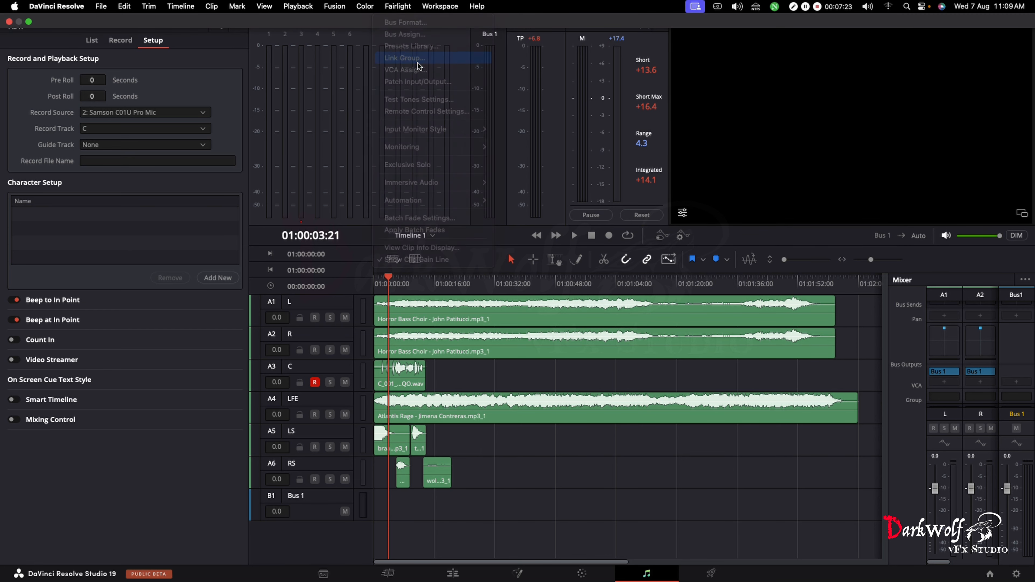
pyautogui.click(534, 112)
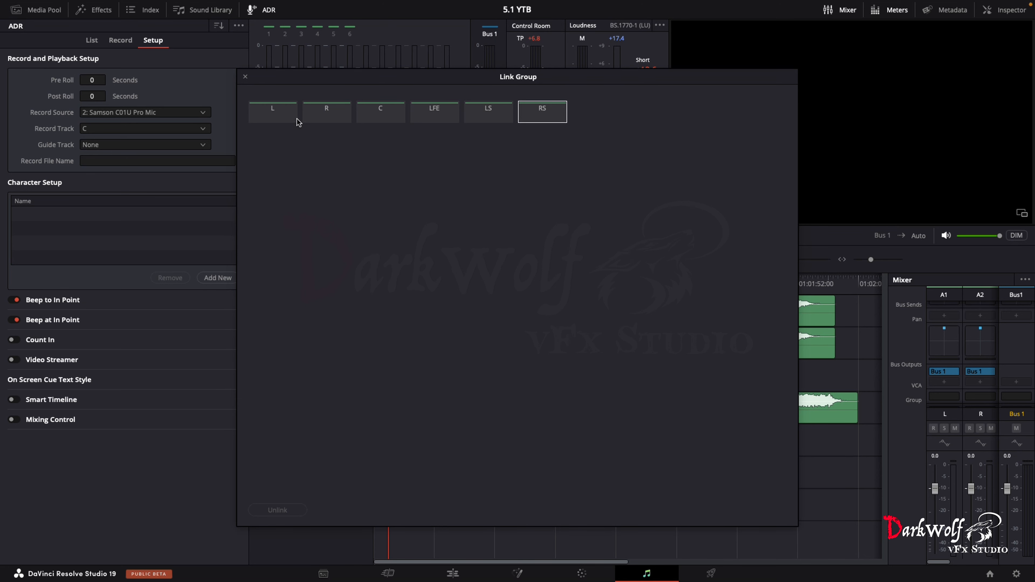
pyautogui.keyDown('shift'); pyautogui.click(282, 115); pyautogui.keyUp('shift')
pyautogui.click(757, 510)
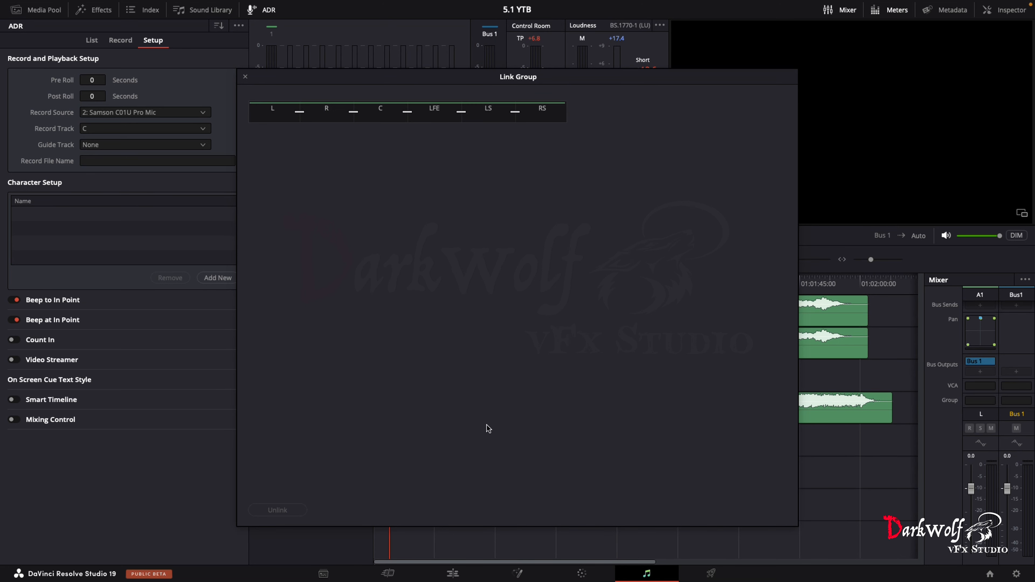
pyautogui.click(246, 77)
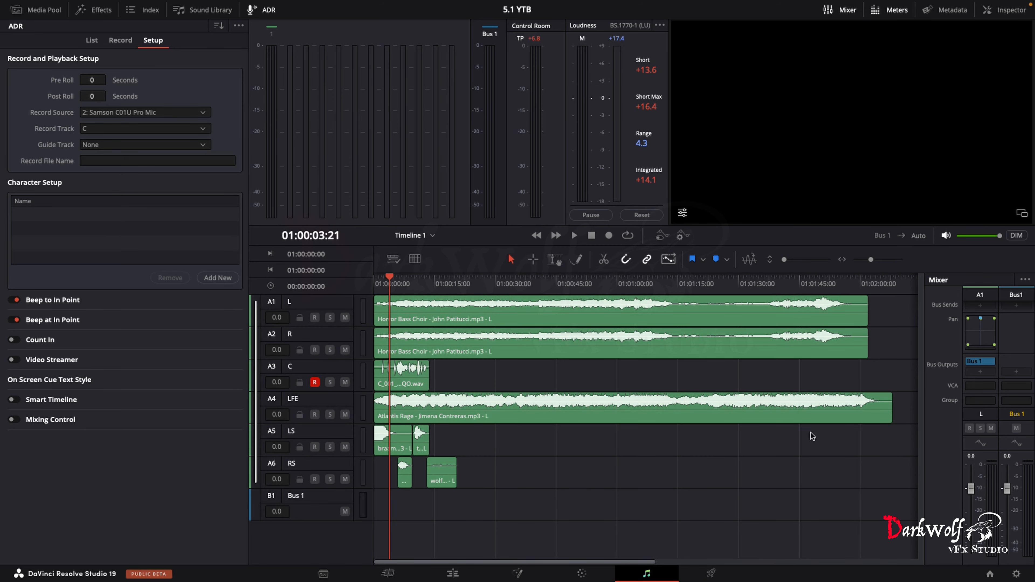
pyautogui.moveTo(392, 282)
pyautogui.mouseDown()
pyautogui.moveTo(381, 282)
pyautogui.moveTo(721, 283)
pyautogui.moveTo(379, 284)
pyautogui.mouseUp()
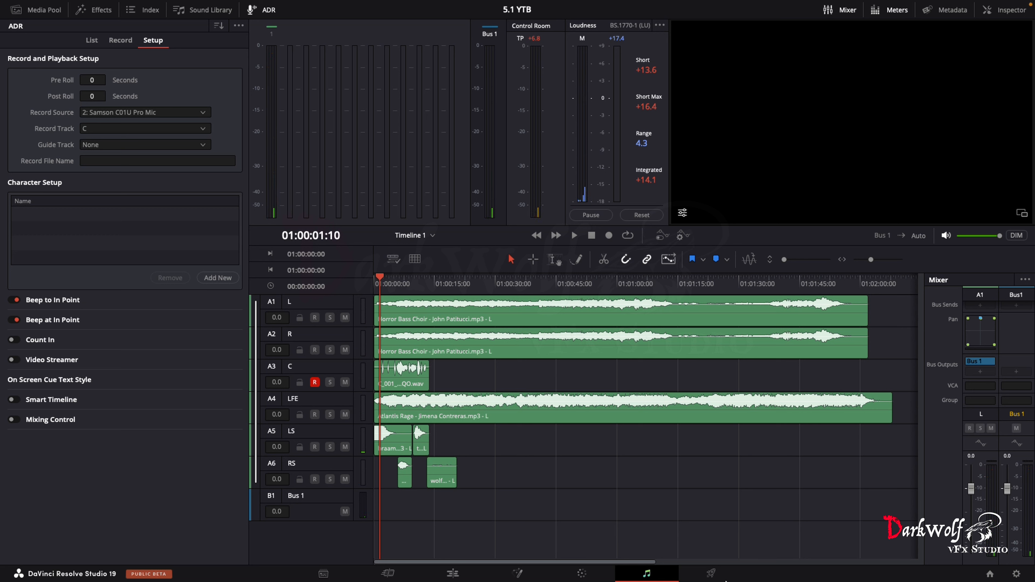
# Step: On the Deliver page, review the video format choices, choose Bus 1 (5.1) as audio Output Track 1 and keep the Linear PCM codec
pyautogui.click(711, 574)
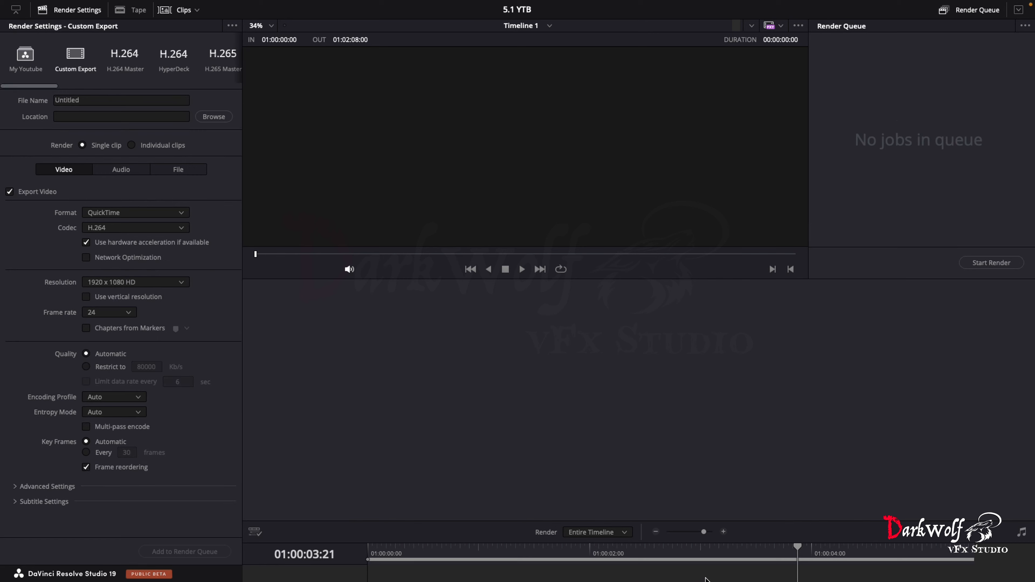
pyautogui.click(129, 217)
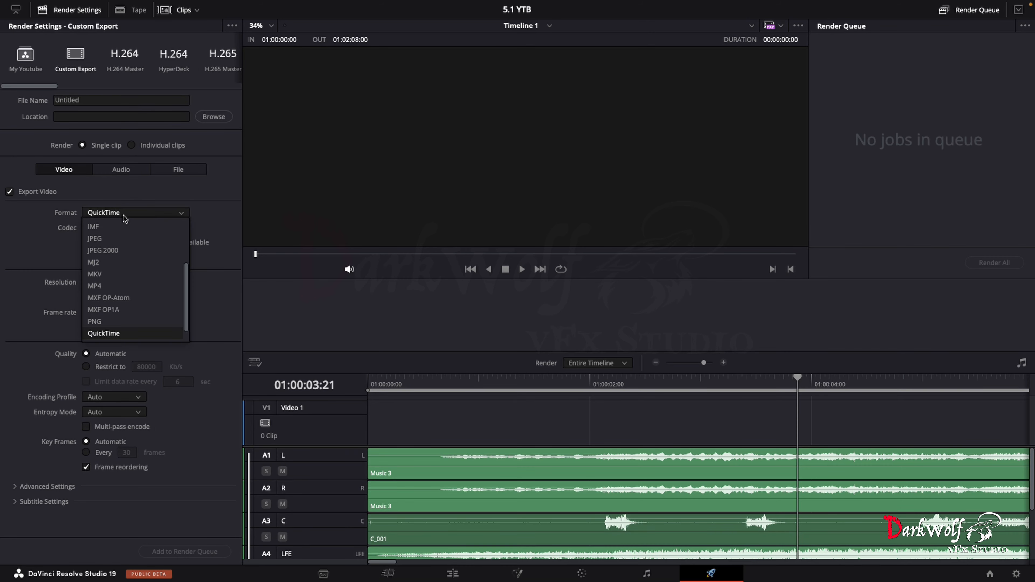
pyautogui.click(45, 242)
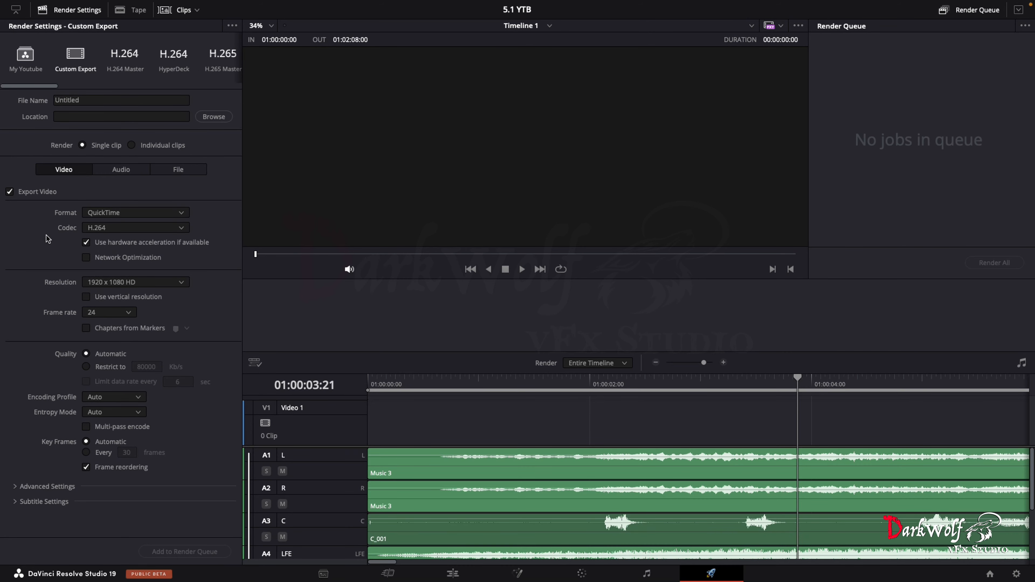
pyautogui.click(121, 169)
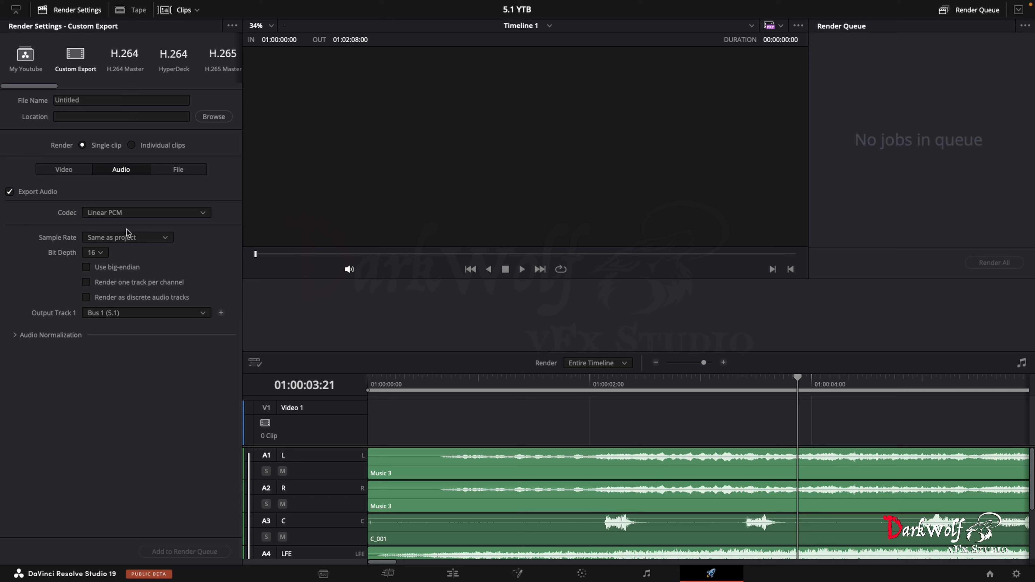
pyautogui.click(105, 315)
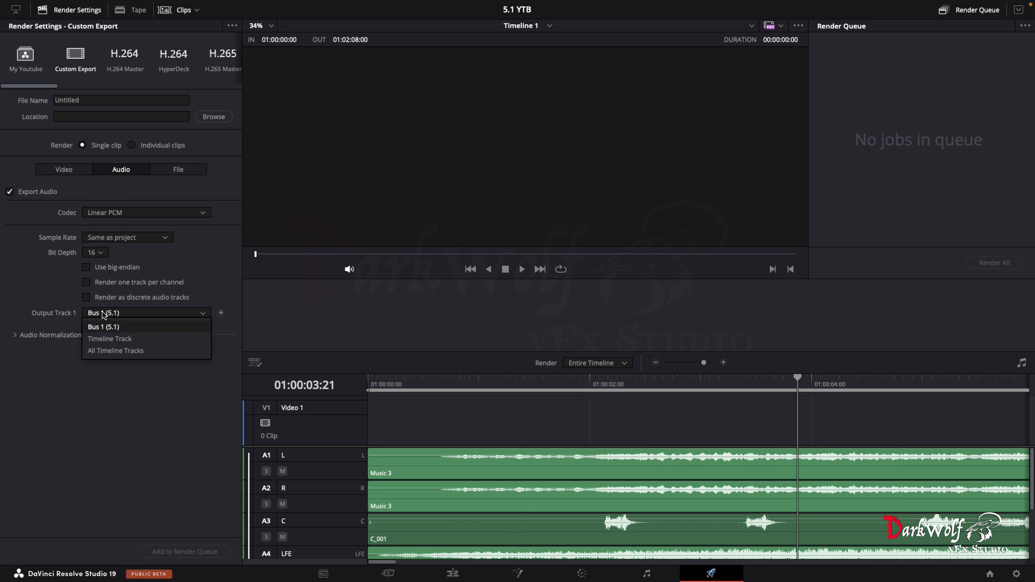
pyautogui.click(111, 329)
pyautogui.click(110, 214)
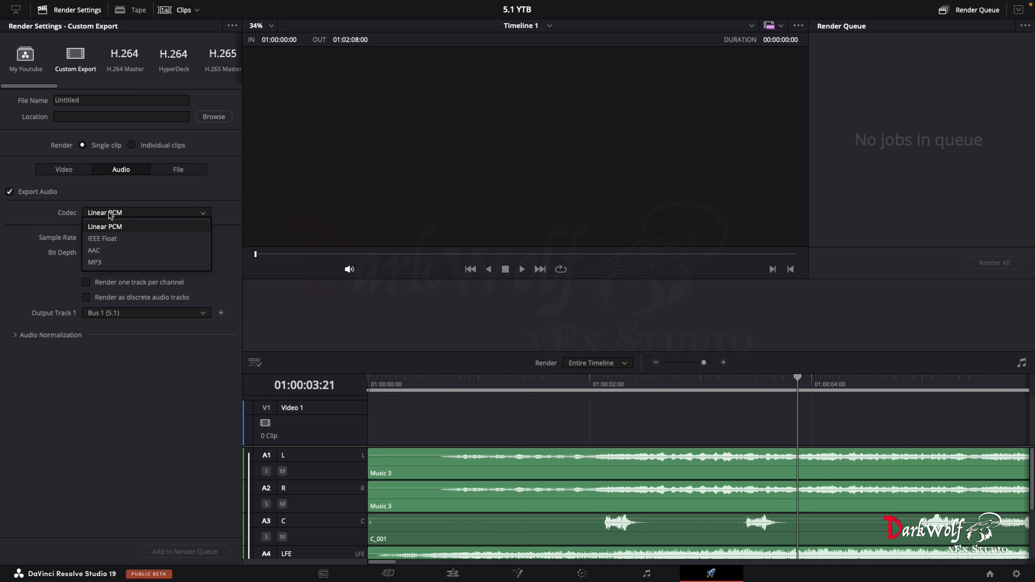
pyautogui.click(112, 213)
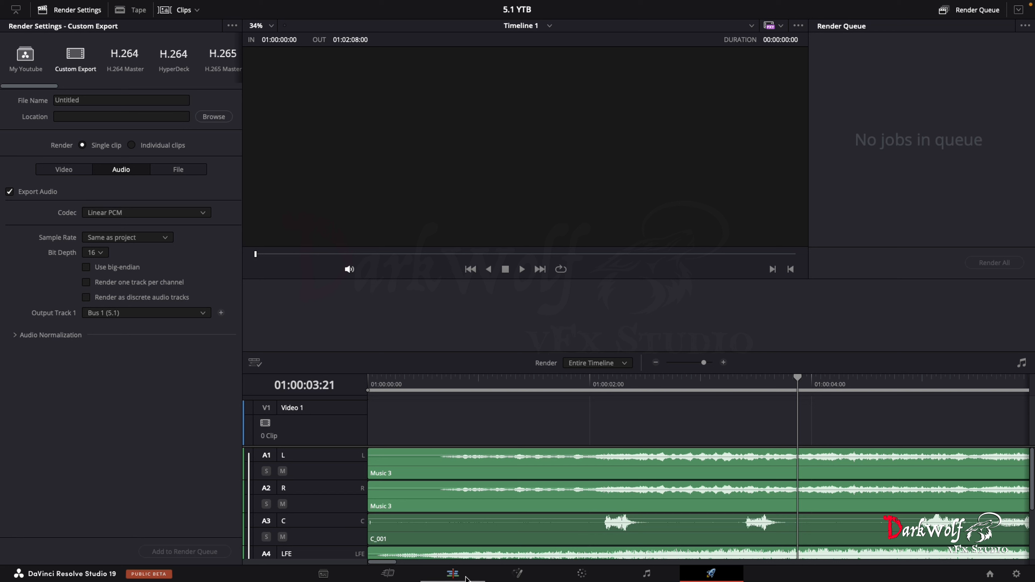
# Step: On the Edit page, place the screenshot PNG near the start of the Video 1 track and move the playhead onto it
pyautogui.click(453, 574)
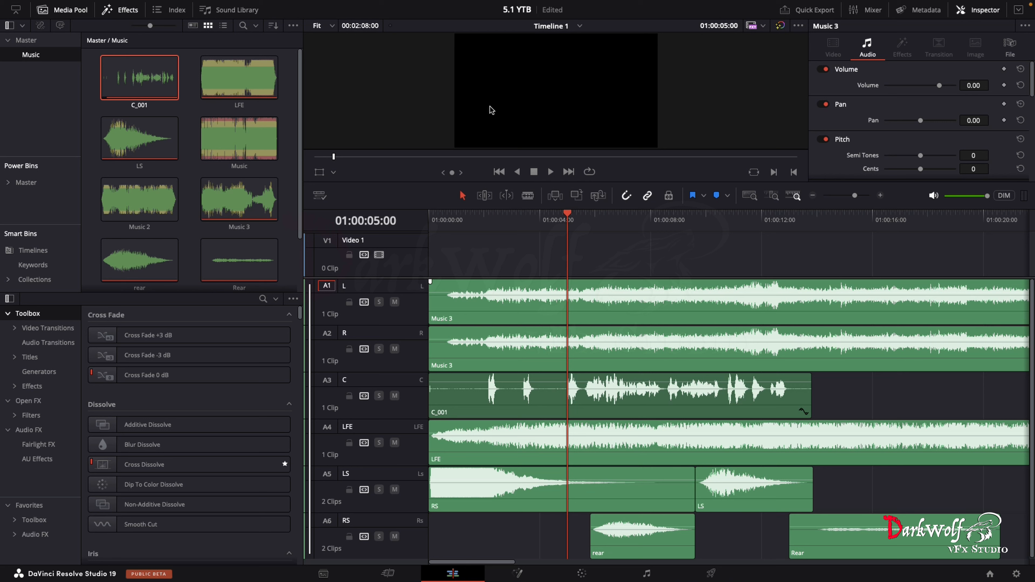
pyautogui.scroll(-2, 134, 184)
pyautogui.click(132, 191)
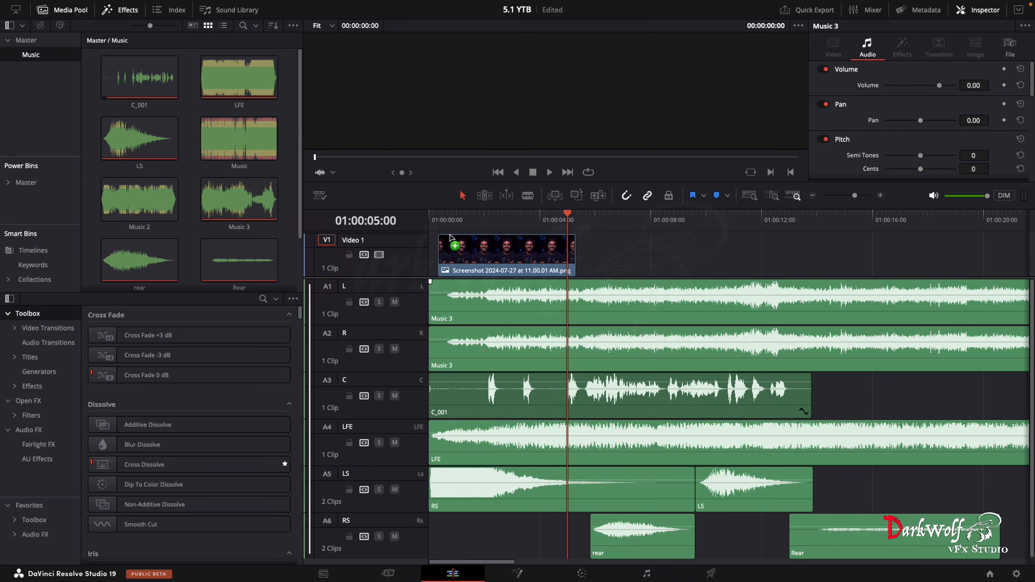
pyautogui.click(482, 220)
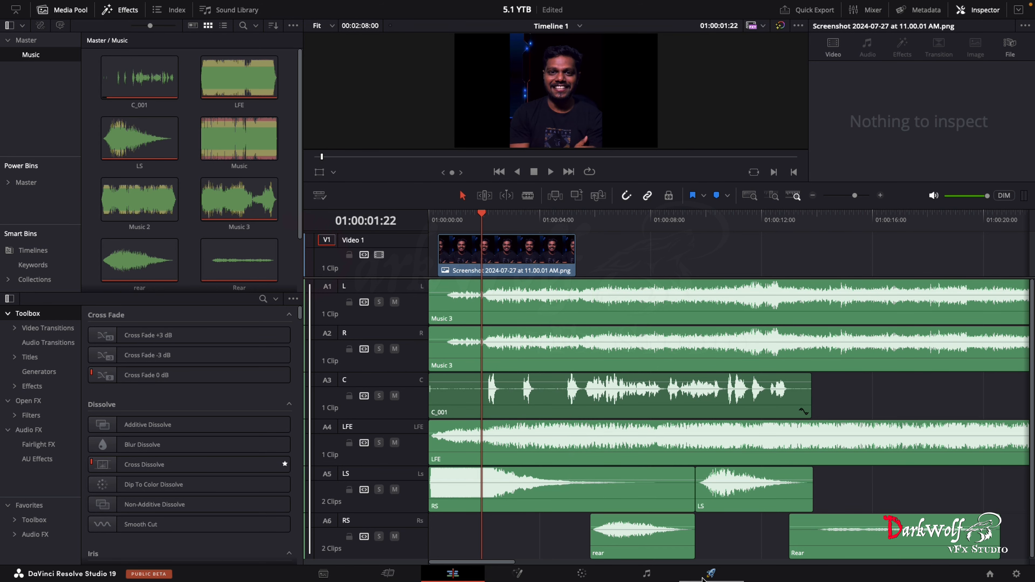
# Step: Add the entire timeline to the render queue as Timeline 1, saved to the Desktop, and render the job
pyautogui.click(711, 573)
pyautogui.click(199, 556)
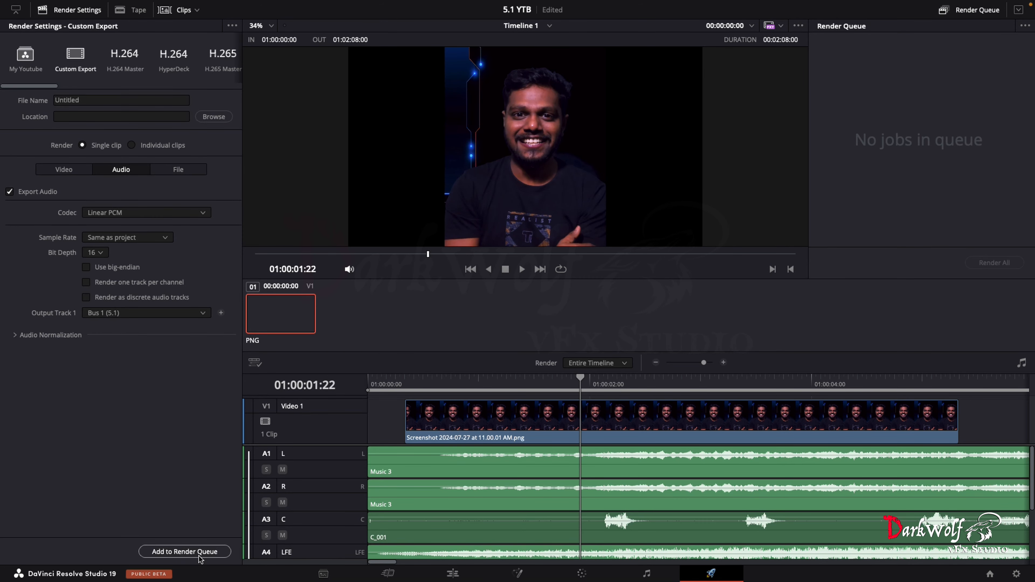
pyautogui.click(703, 311)
pyautogui.click(994, 262)
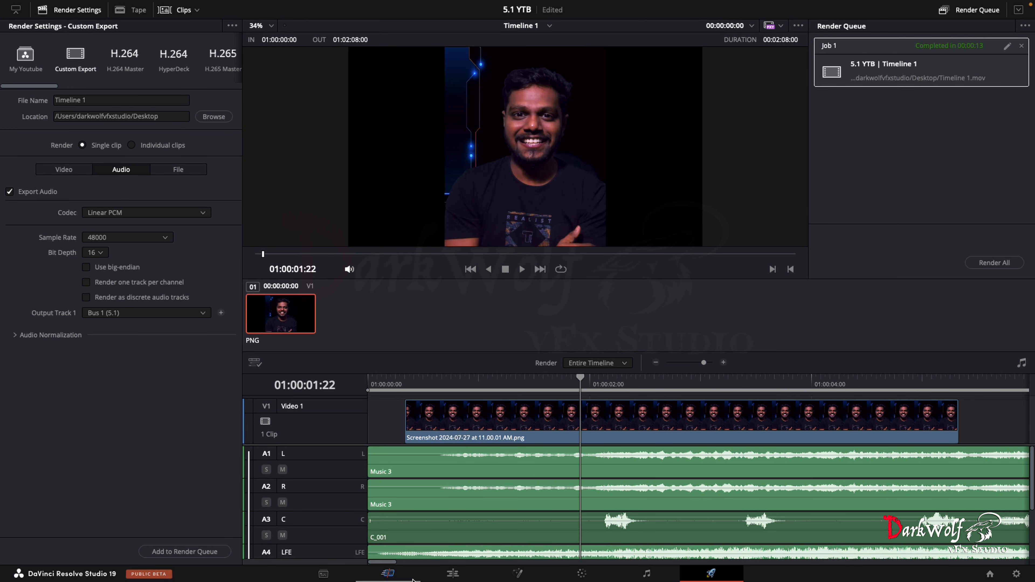
# Step: On the Edit page, try combining the clips on tracks L, R, C and LFE into a compound clip, and undo it
pyautogui.click(436, 578)
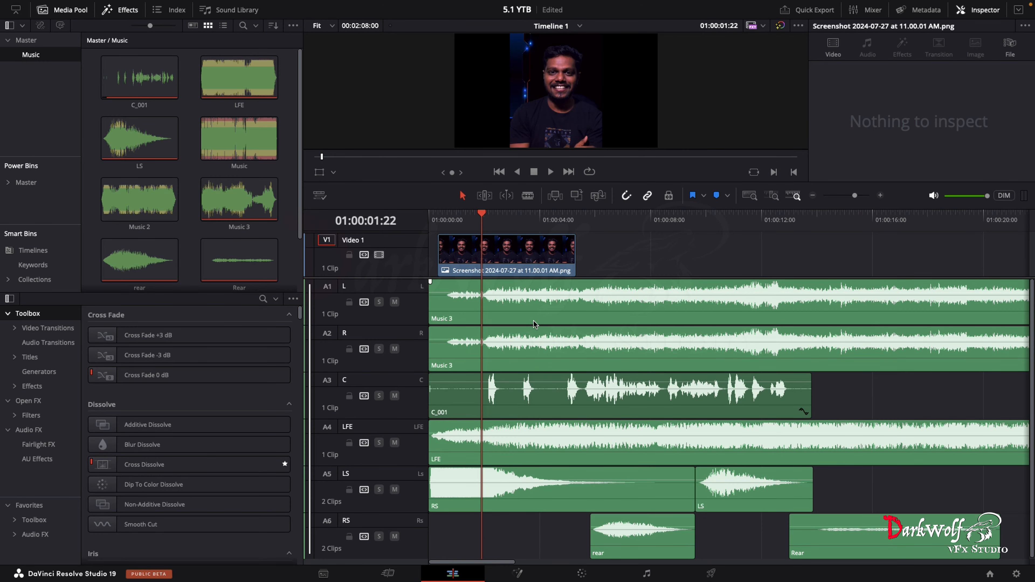
pyautogui.click(545, 312)
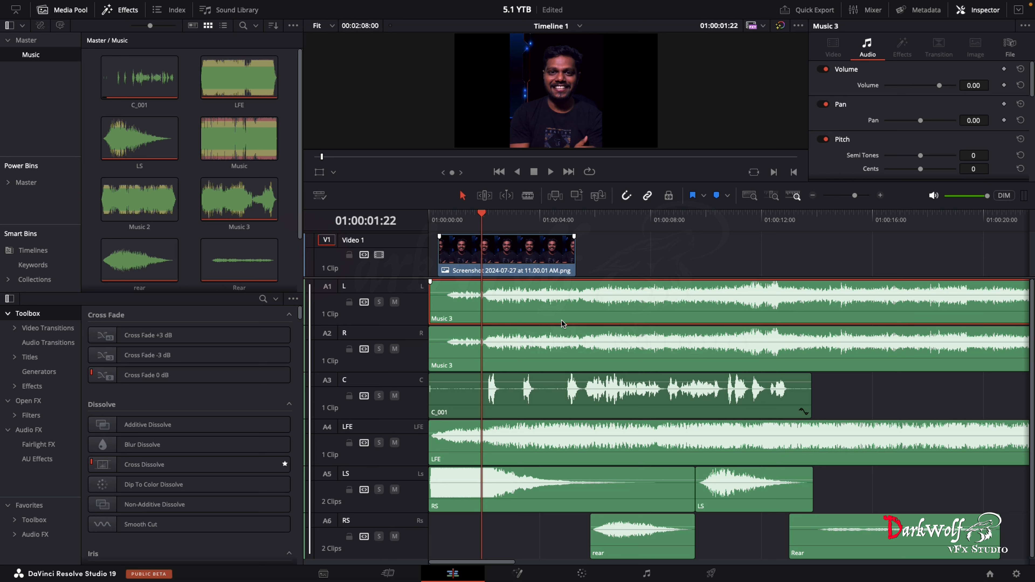
pyautogui.rightClick(563, 318)
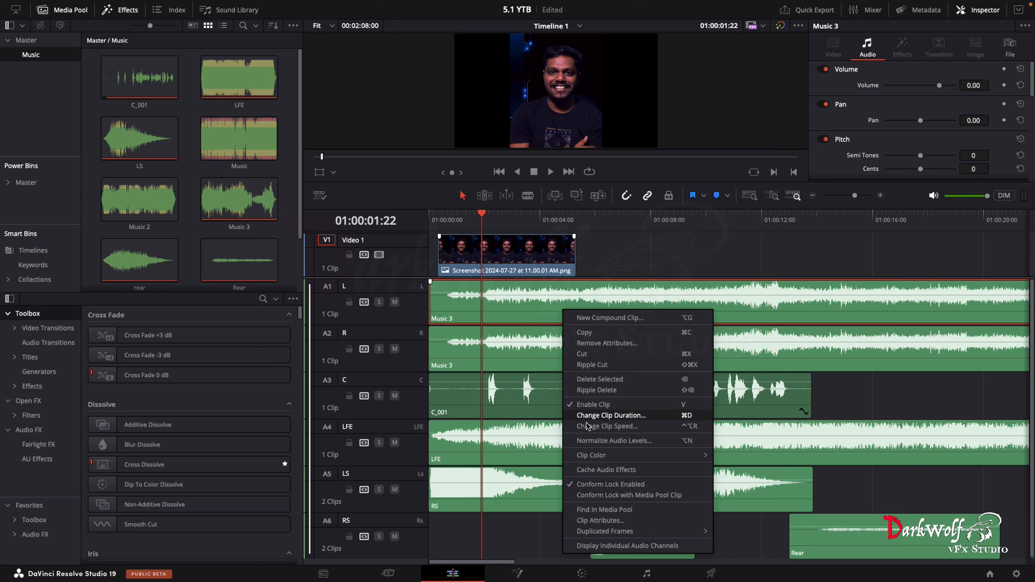
pyautogui.click(497, 434)
pyautogui.keyDown('shift'); pyautogui.click(520, 455); pyautogui.keyUp('shift')
pyautogui.rightClick(522, 453)
pyautogui.click(582, 187)
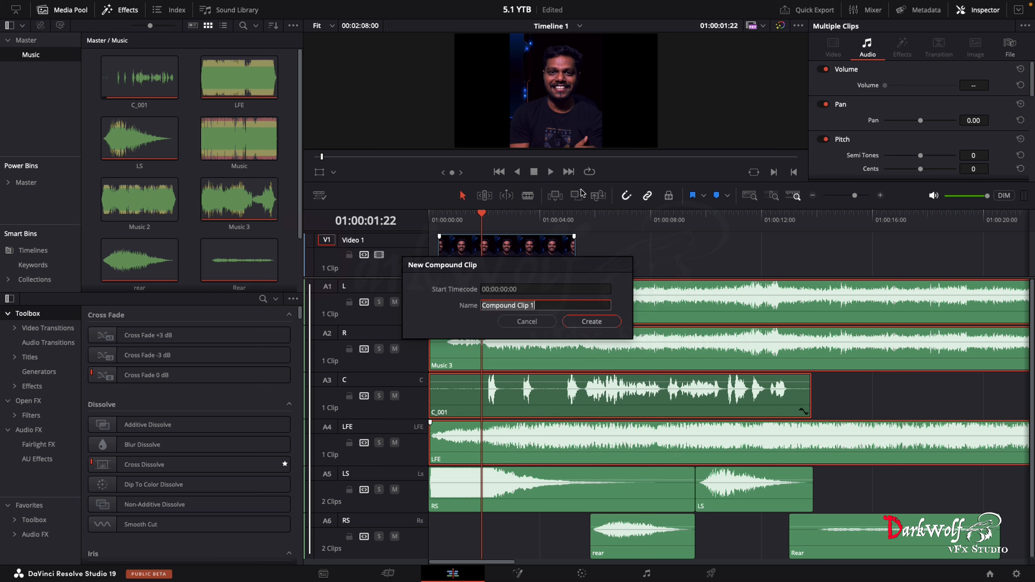
pyautogui.click(578, 321)
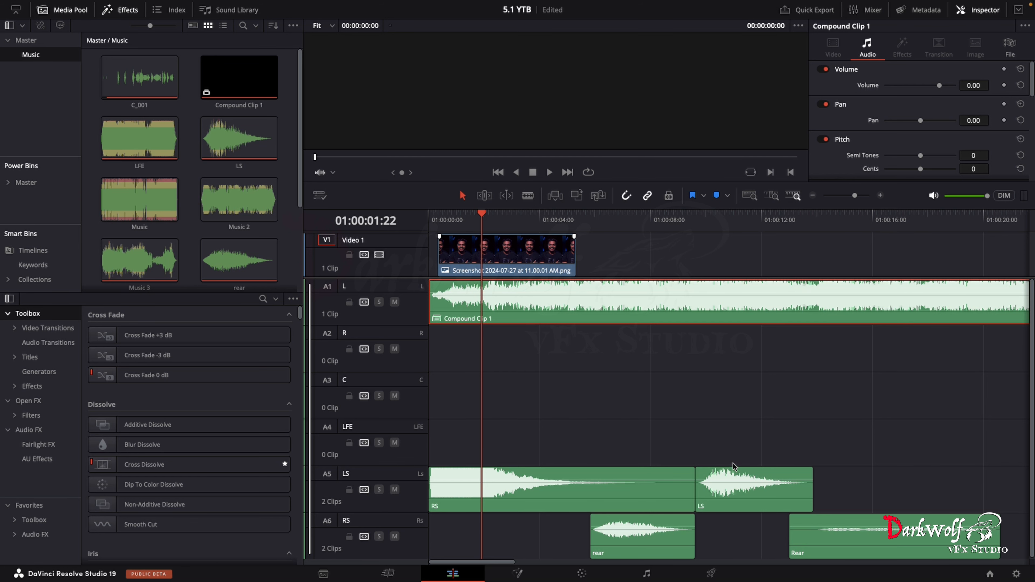
pyautogui.press('super+z')
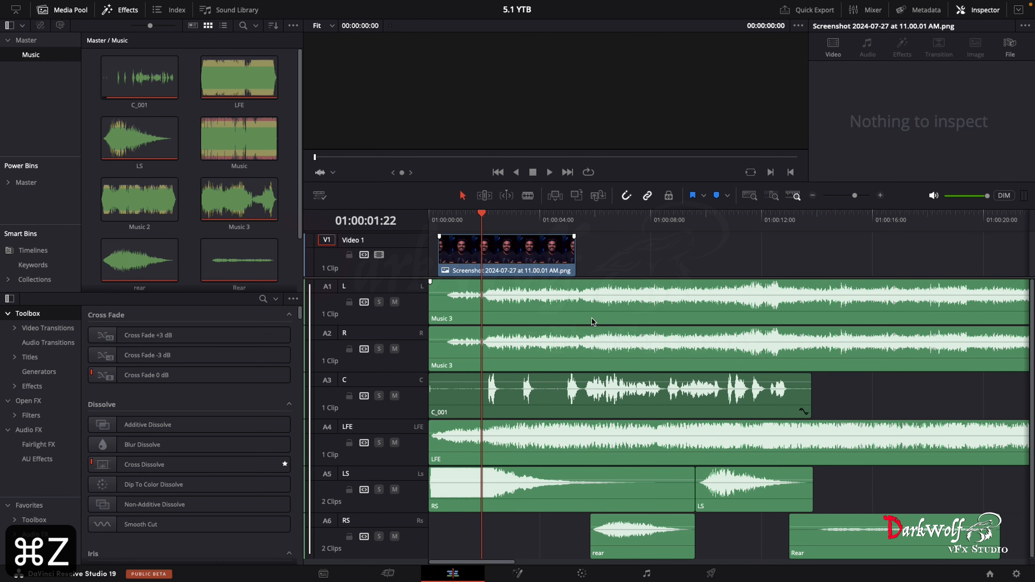